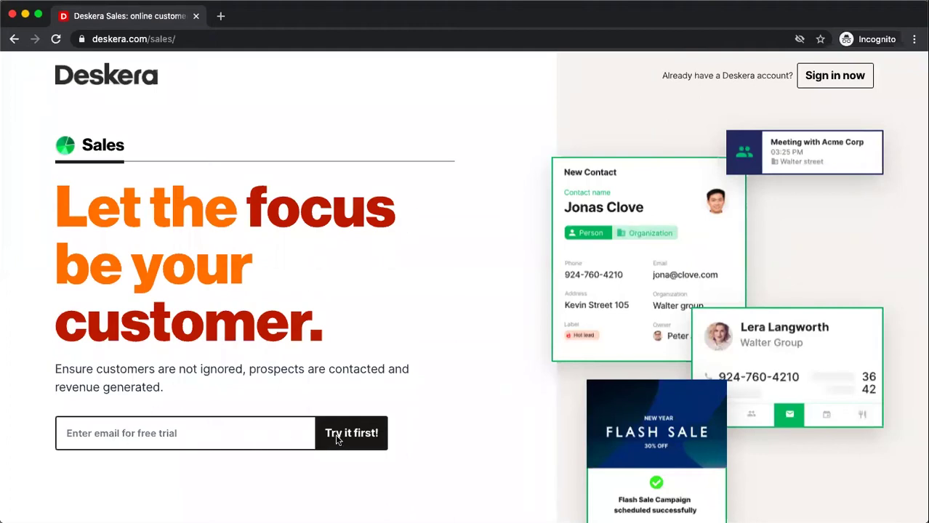
Step: Sign in to Deskera with the saved demo account login from the browser's autofill
{"action": "left_click", "coordinate": [834, 76]}
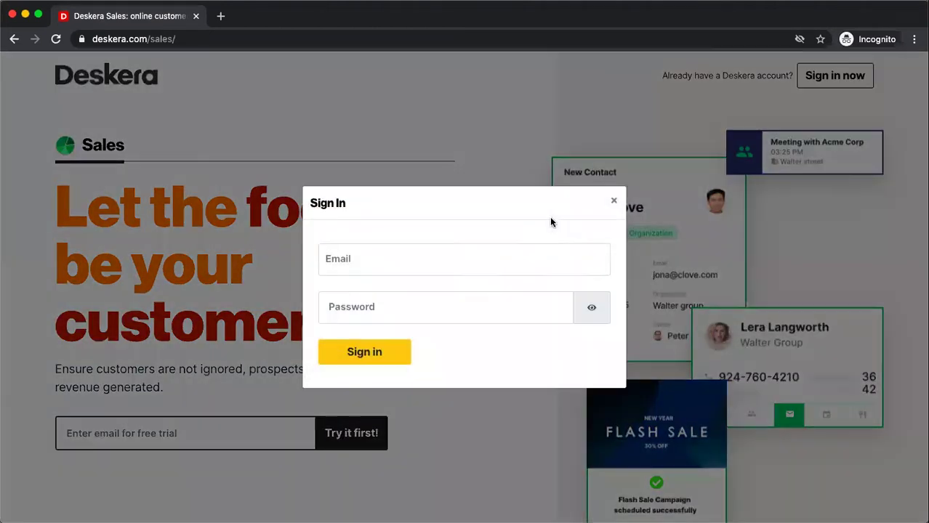
{"action": "left_click", "coordinate": [477, 263]}
{"action": "left_click", "coordinate": [476, 263]}
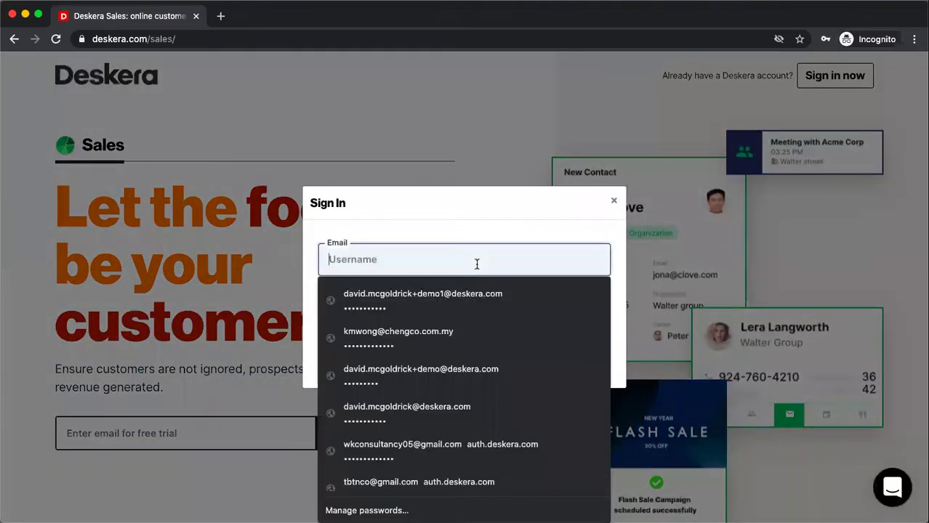
{"action": "left_click", "coordinate": [441, 363]}
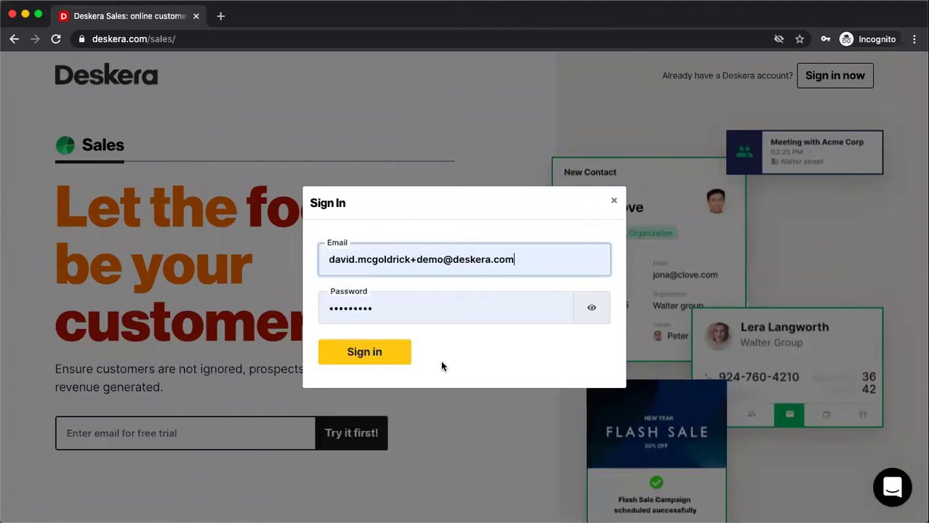
{"action": "left_click", "coordinate": [387, 360]}
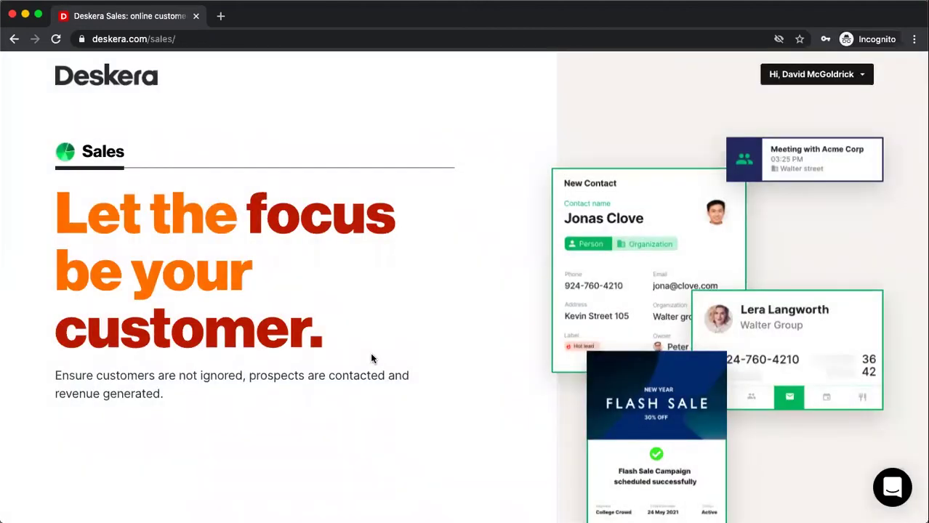
Step: Open the Deskera Cloud dashboard from the account menu and scroll to the Deskera Suite app cards
{"action": "left_click", "coordinate": [795, 82]}
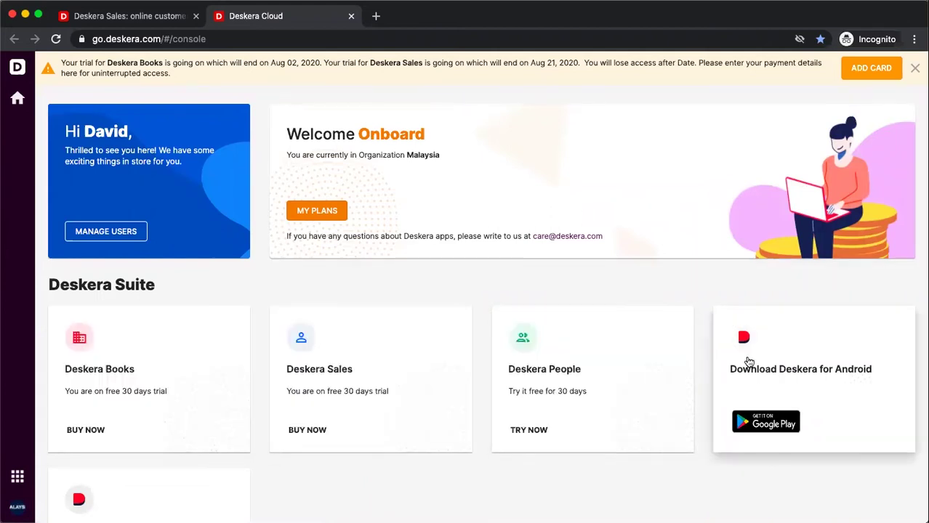
{"action": "scroll", "coordinate": [749, 361], "scroll_direction": "down", "scroll_amount": 3}
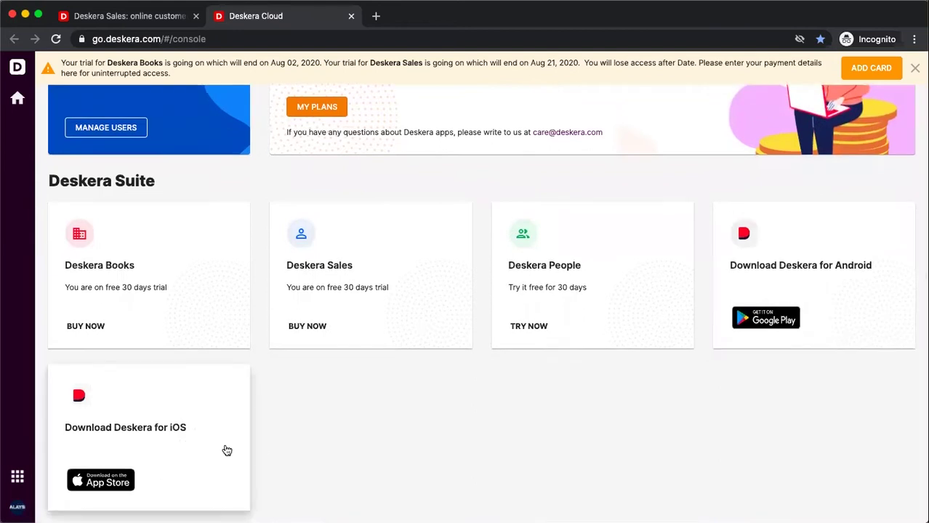
Step: Launch Deskera Sales and review its dashboard widgets: 6 organizations, 10 people, 1 deal lost, 4 won
{"action": "left_click", "coordinate": [355, 313]}
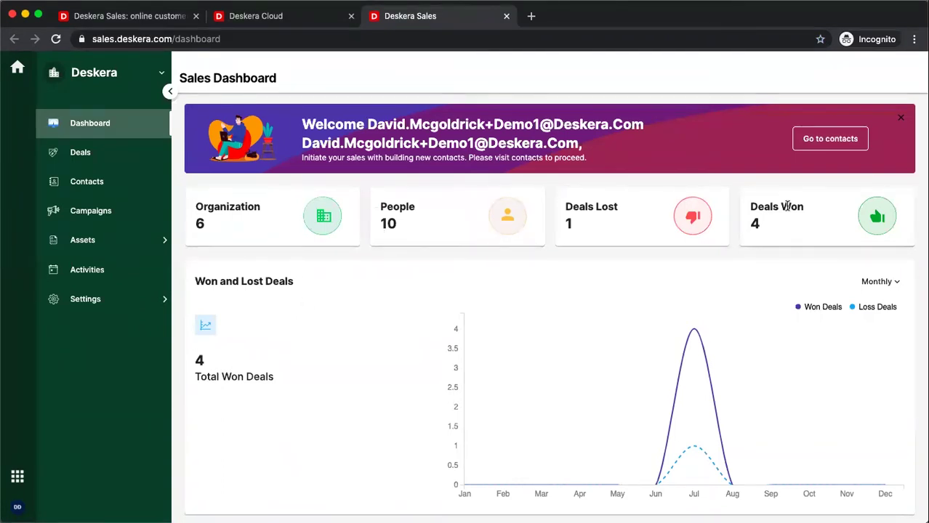
{"action": "mouse_move", "coordinate": [631, 390]}
{"action": "scroll", "coordinate": [631, 390], "scroll_direction": "down", "scroll_amount": 4}
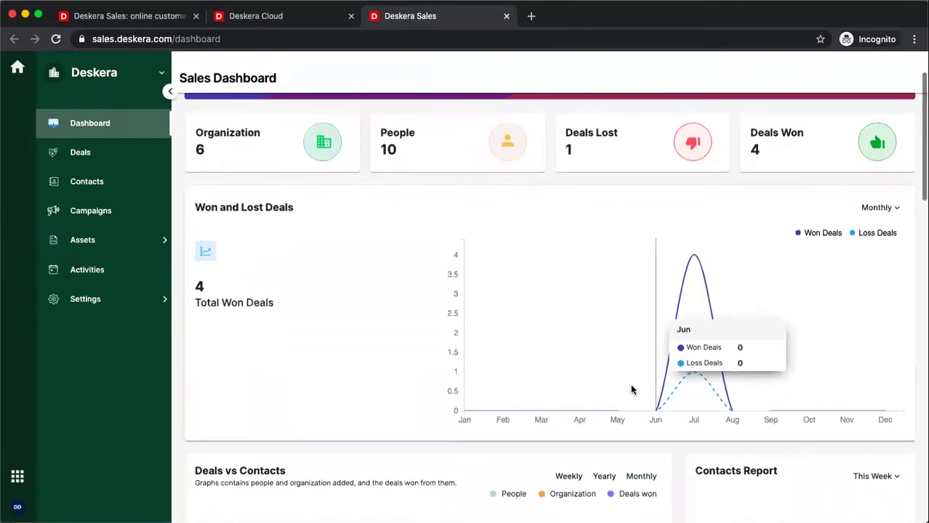
{"action": "scroll", "coordinate": [698, 274], "scroll_direction": "down", "scroll_amount": 5}
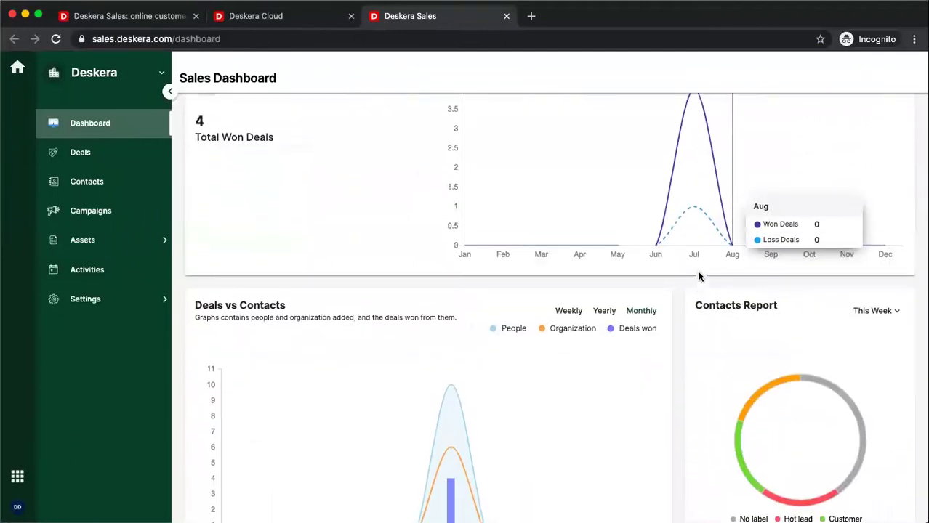
{"action": "scroll", "coordinate": [699, 276], "scroll_direction": "down", "scroll_amount": 1}
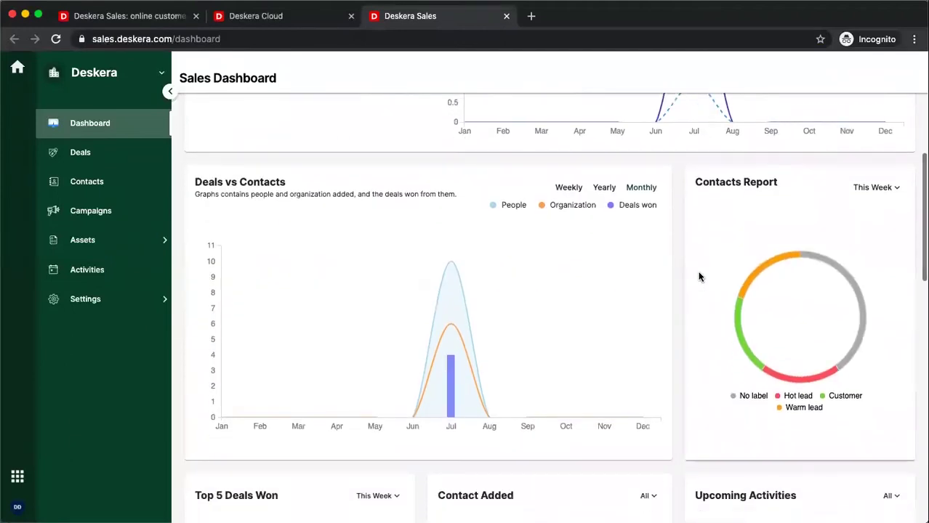
{"action": "scroll", "coordinate": [699, 276], "scroll_direction": "down", "scroll_amount": 7}
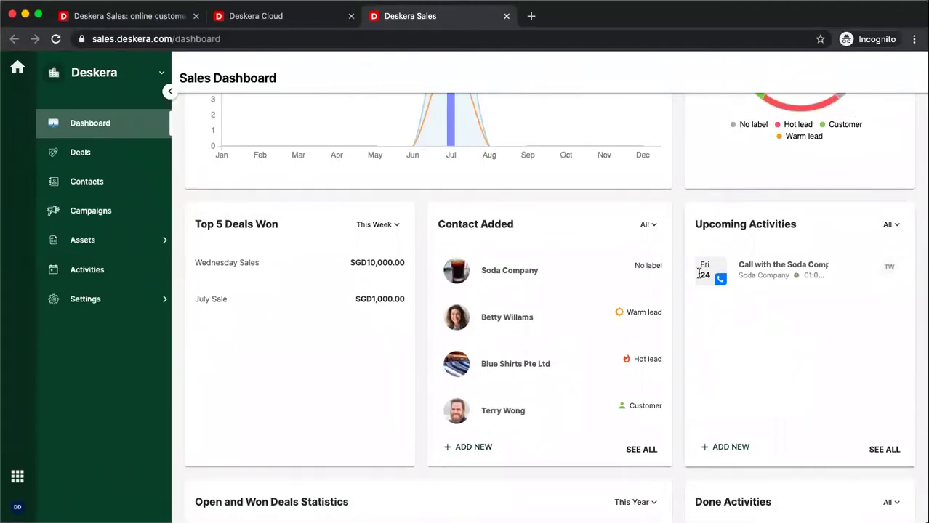
{"action": "scroll", "coordinate": [699, 275], "scroll_direction": "down", "scroll_amount": 7}
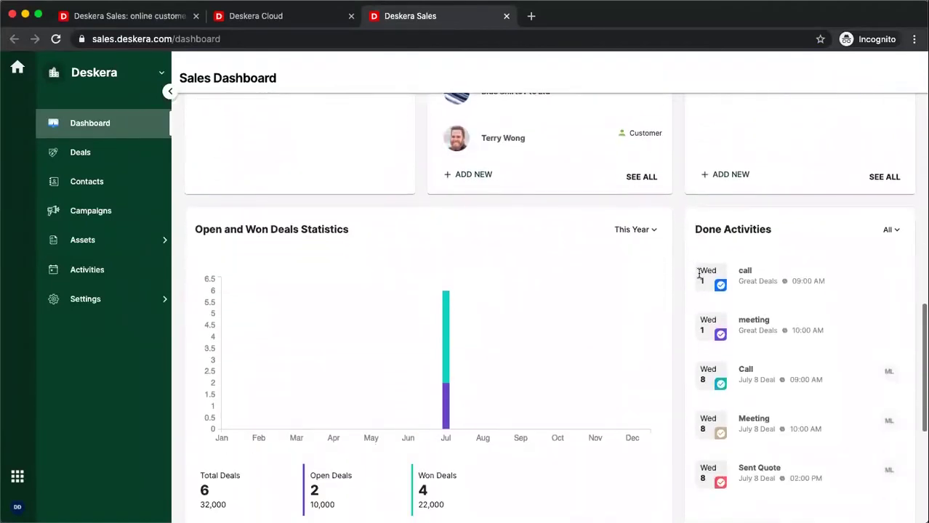
{"action": "scroll", "coordinate": [698, 275], "scroll_direction": "down", "scroll_amount": 2}
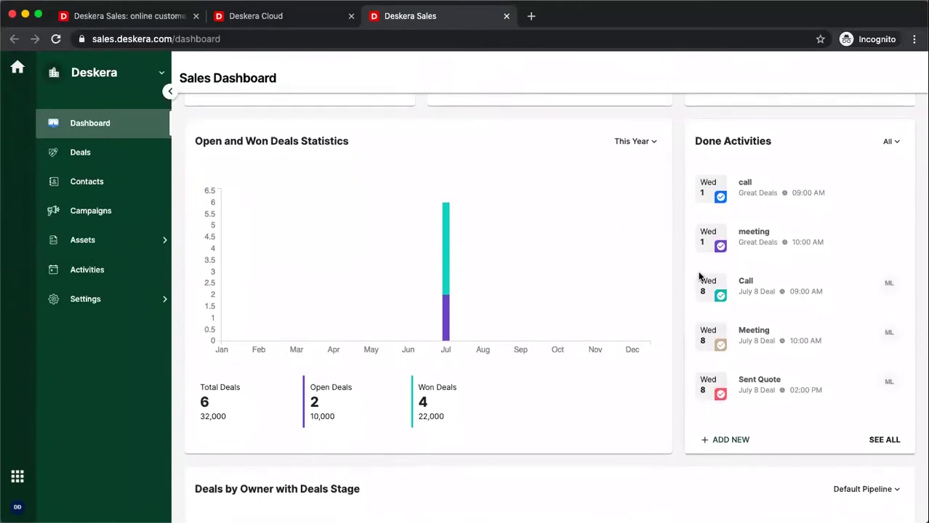
{"action": "scroll", "coordinate": [699, 275], "scroll_direction": "down", "scroll_amount": 3}
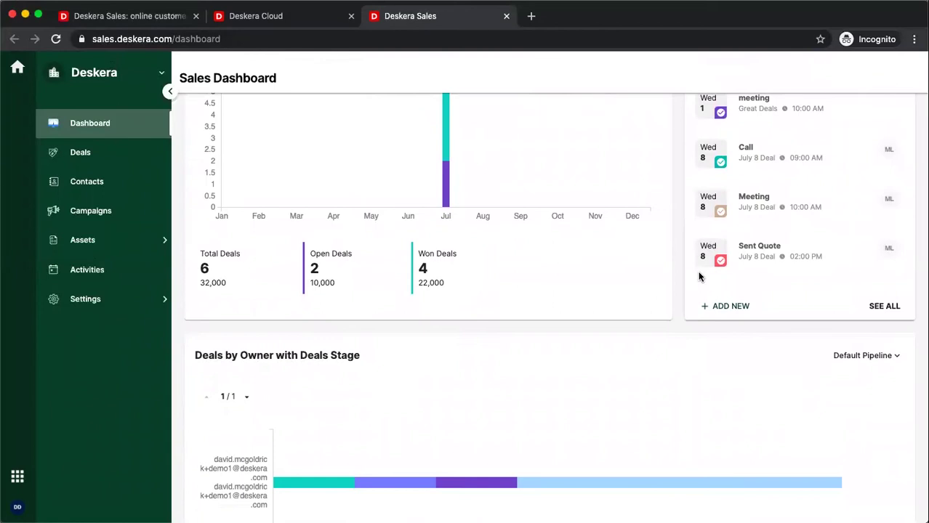
{"action": "scroll", "coordinate": [699, 274], "scroll_direction": "up", "scroll_amount": 15}
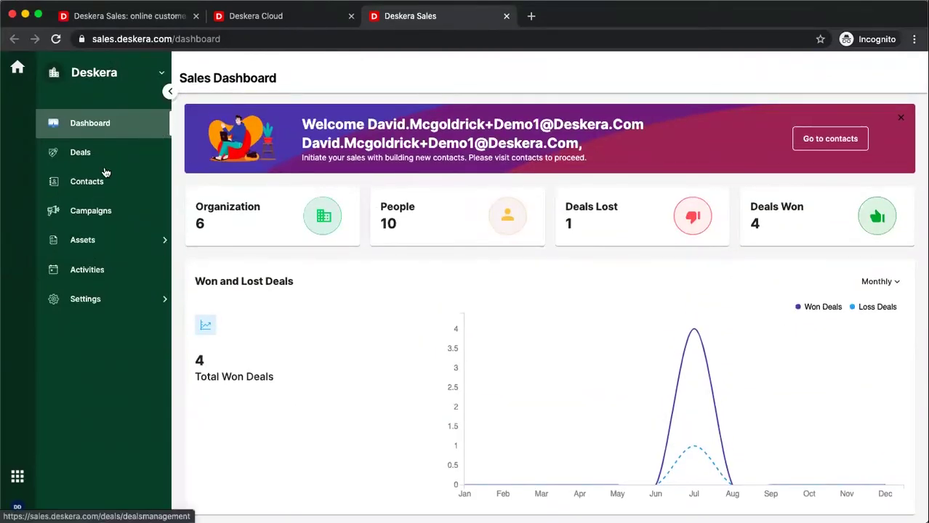
Step: Expand Assets and Settings in the sidebar and go to the Contacts list
{"action": "left_click", "coordinate": [78, 240]}
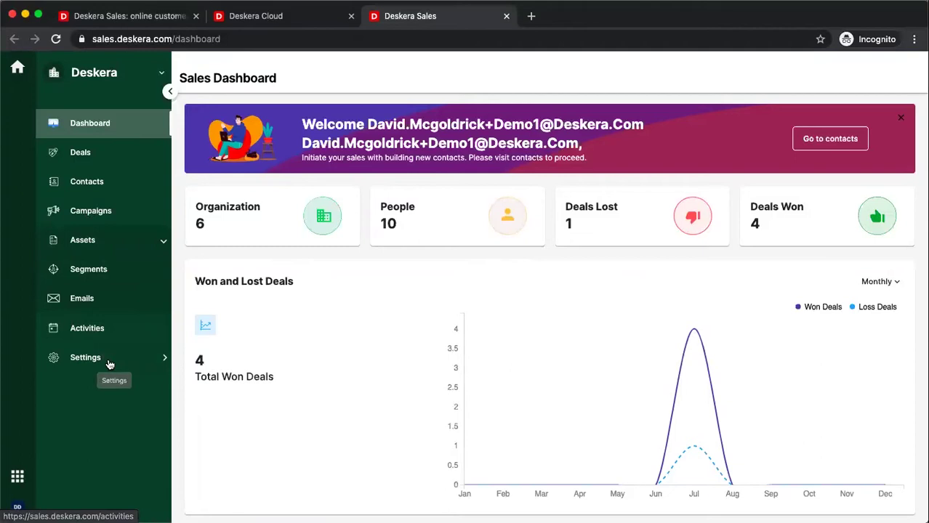
{"action": "left_click", "coordinate": [81, 359]}
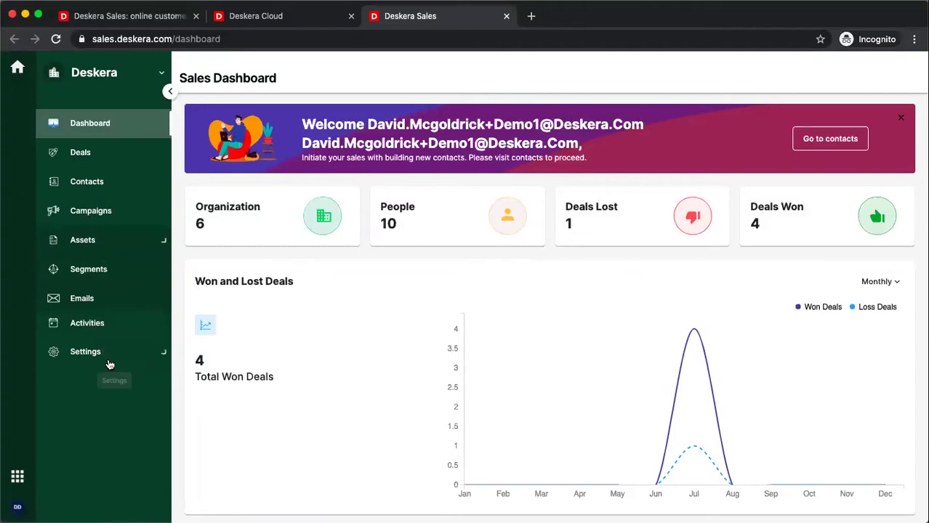
{"action": "left_click", "coordinate": [128, 189]}
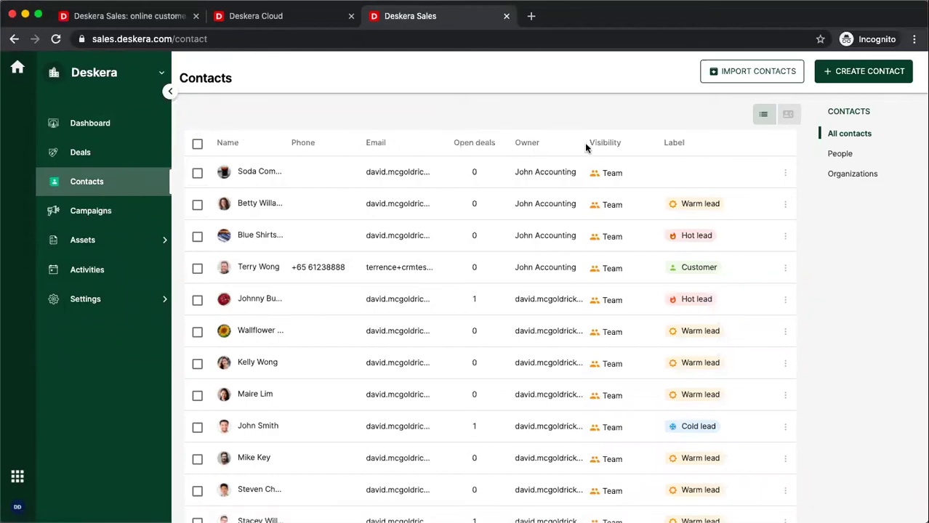
{"action": "mouse_move", "coordinate": [785, 178]}
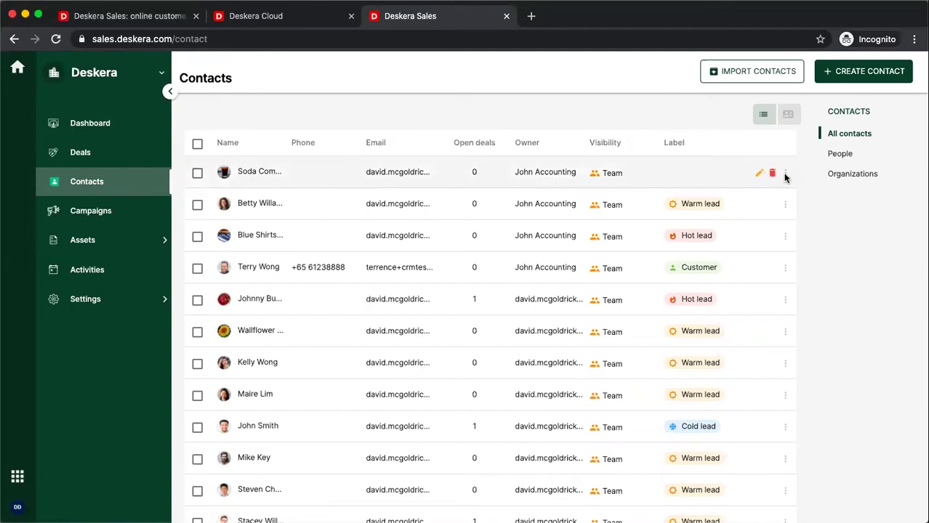
{"action": "left_click", "coordinate": [785, 174]}
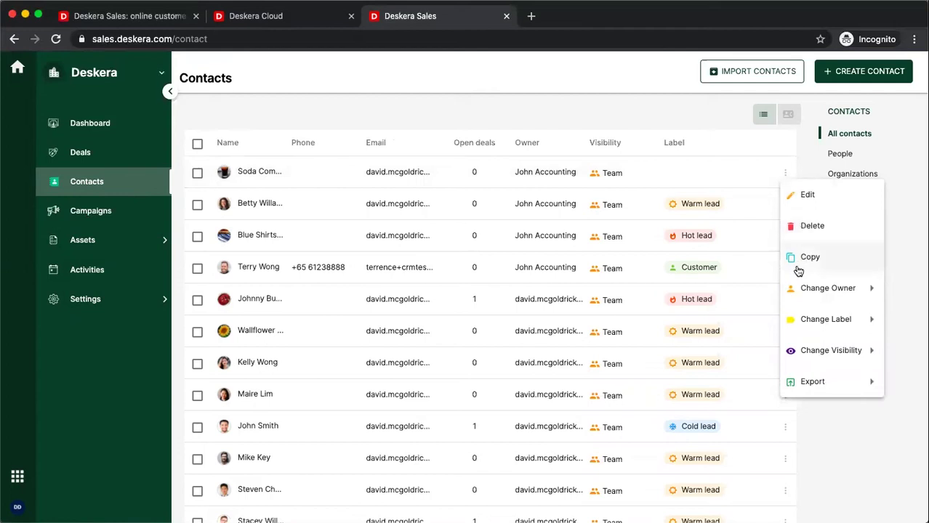
{"action": "mouse_move", "coordinate": [792, 293]}
{"action": "mouse_move", "coordinate": [803, 318]}
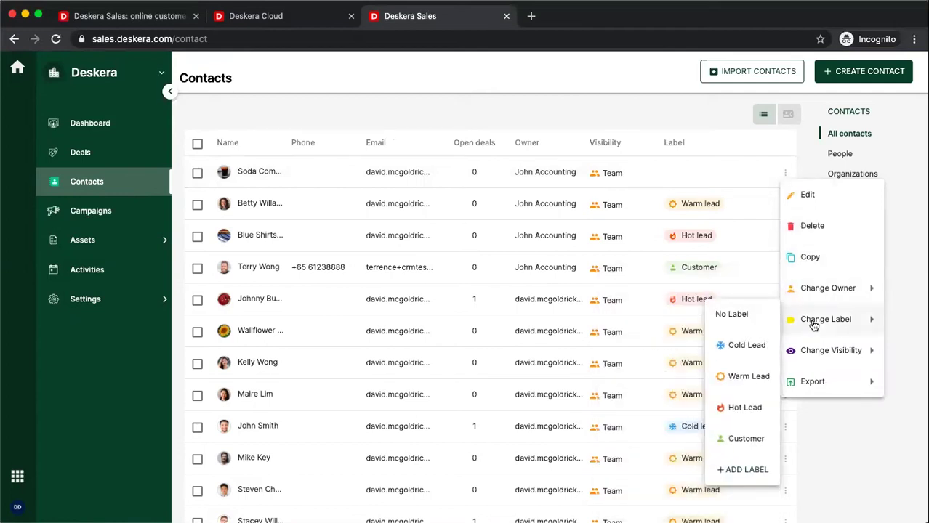
{"action": "mouse_move", "coordinate": [826, 353]}
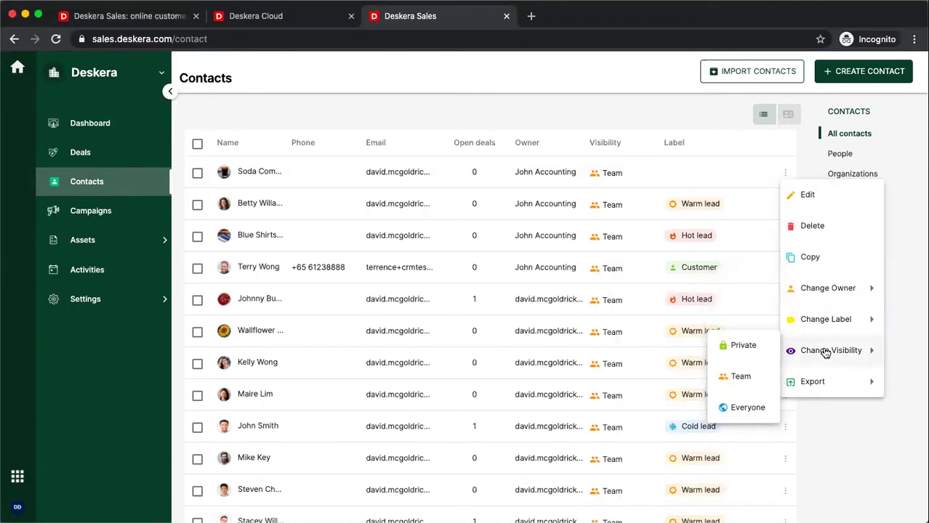
{"action": "mouse_move", "coordinate": [829, 391]}
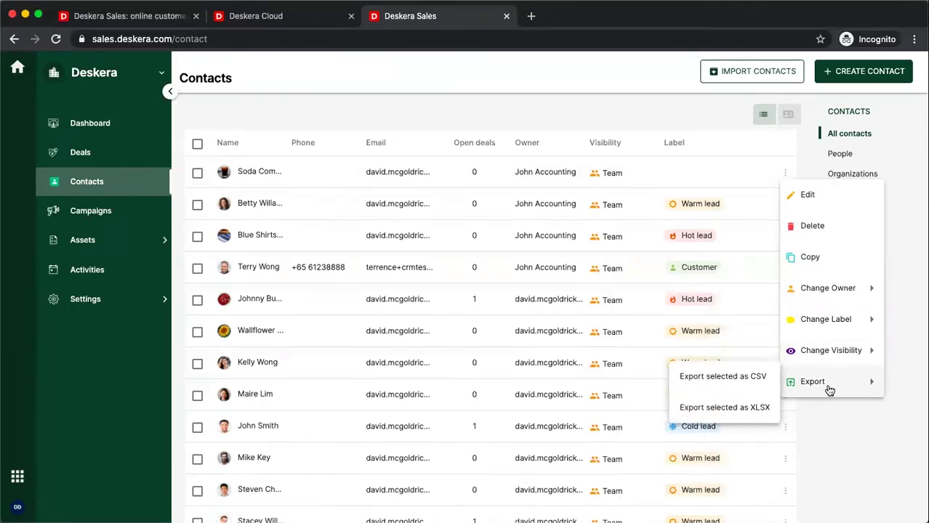
{"action": "left_click", "coordinate": [687, 109]}
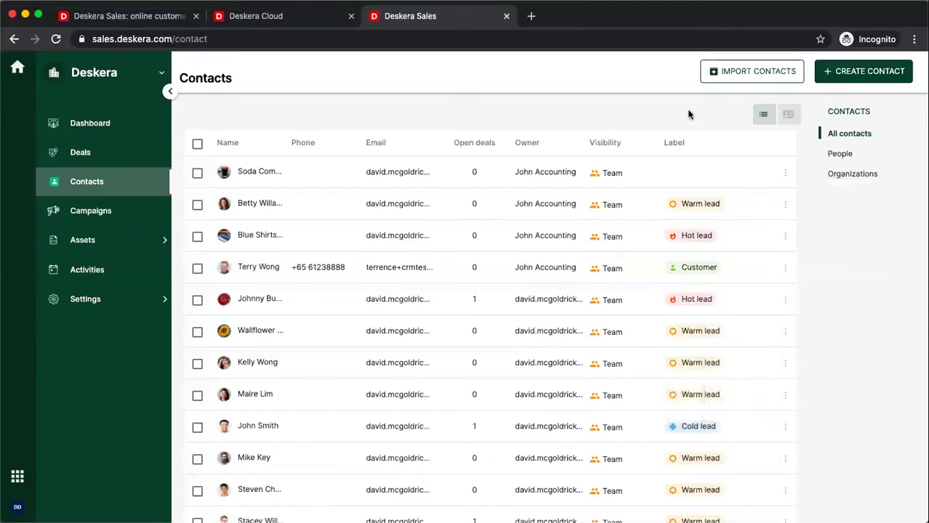
Step: Switch contacts to card view, briefly filtering to Organizations, then show all contacts as cards
{"action": "left_click", "coordinate": [794, 118]}
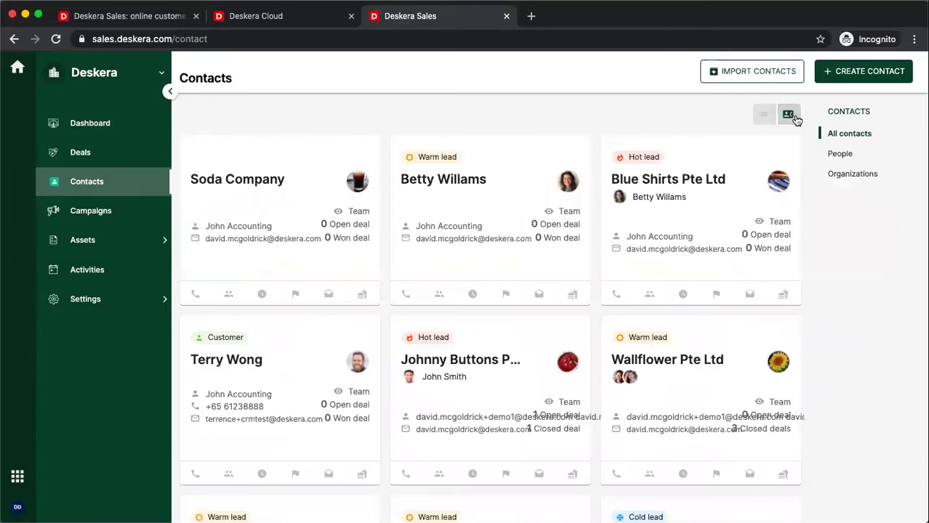
{"action": "left_click", "coordinate": [832, 176]}
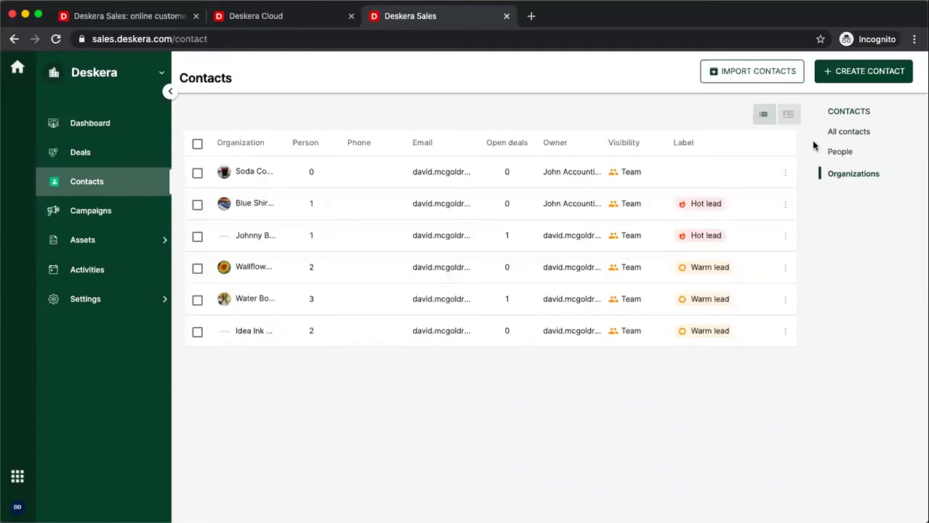
{"action": "left_click", "coordinate": [790, 115]}
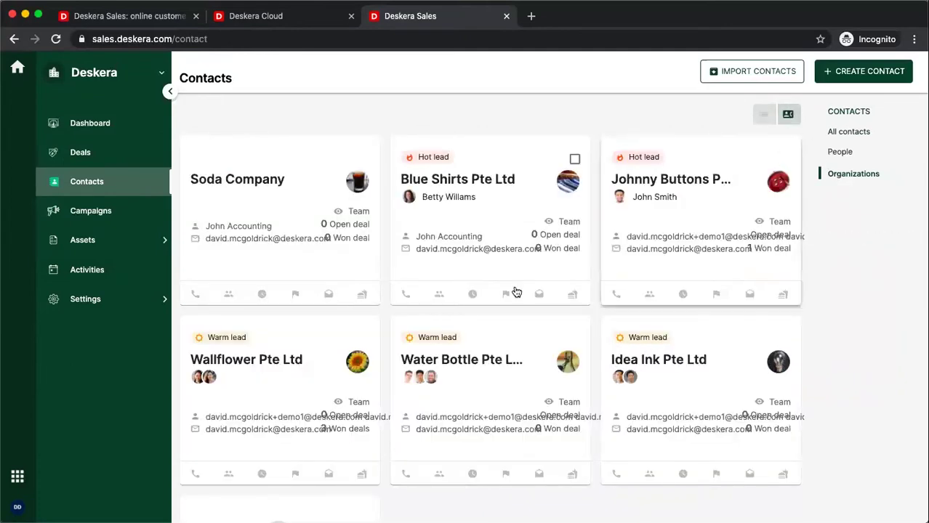
{"action": "mouse_move", "coordinate": [431, 383]}
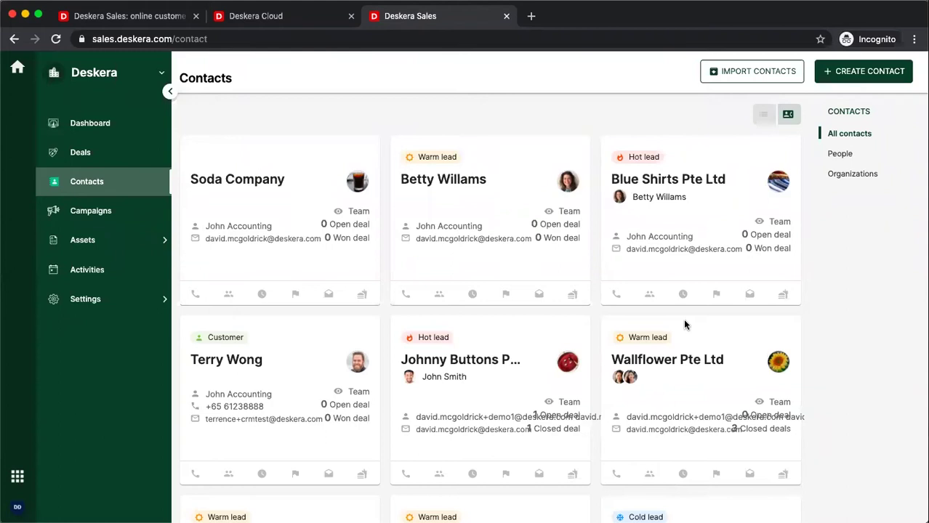
Step: Look over Segments and Email templates under Assets, then go to the Campaigns list
{"action": "left_click", "coordinate": [130, 245]}
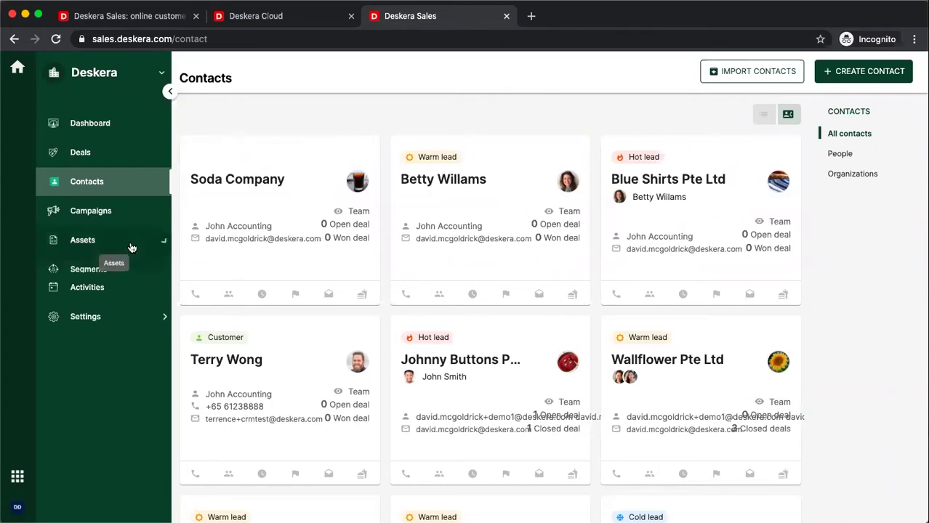
{"action": "left_click", "coordinate": [101, 272]}
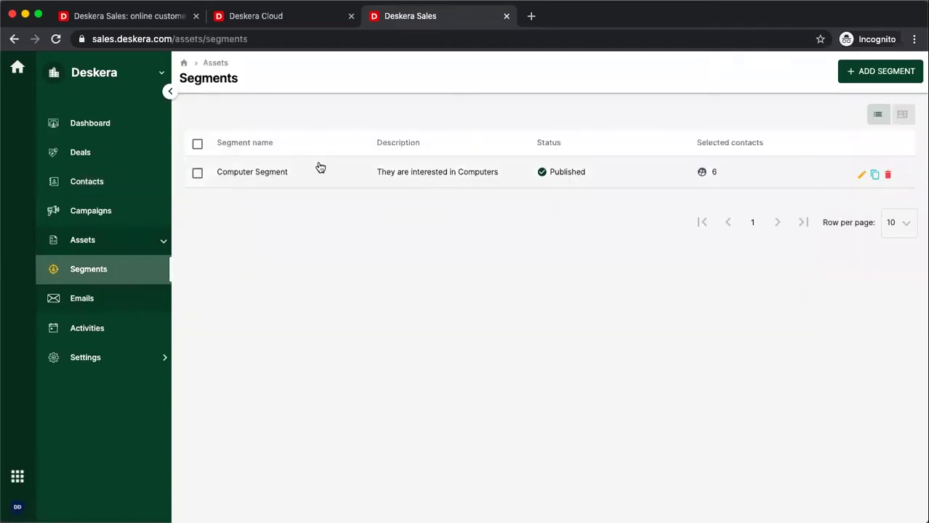
{"action": "left_click", "coordinate": [73, 298]}
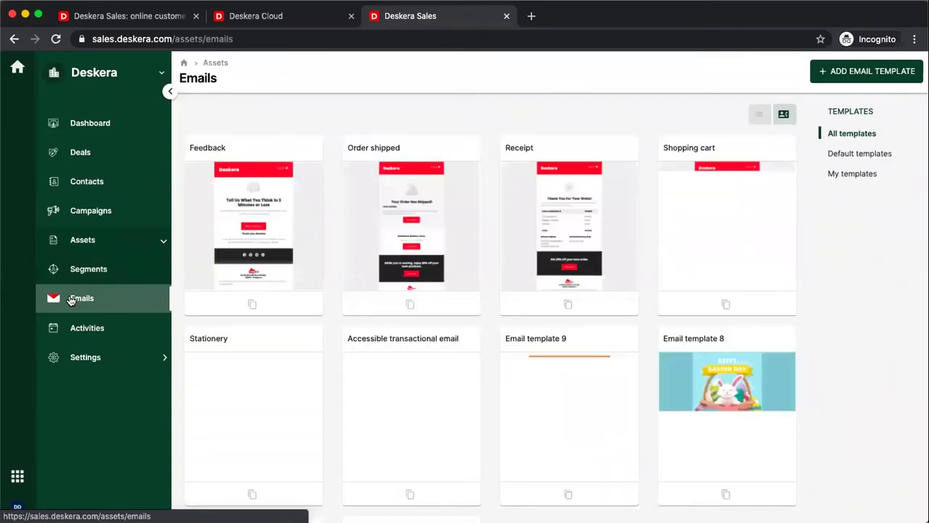
{"action": "left_click", "coordinate": [102, 212]}
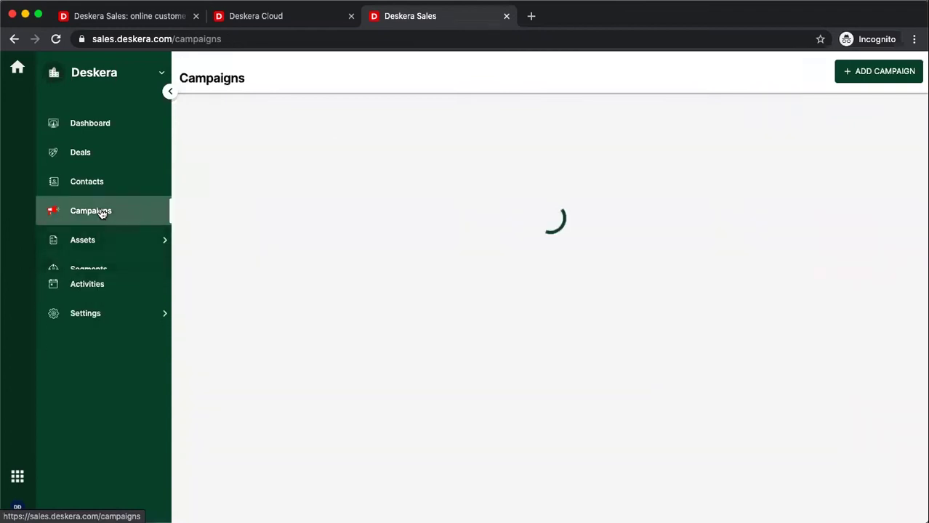
Step: Start a new campaign named 'July End Sale' in the Sales category
{"action": "left_click", "coordinate": [883, 72]}
{"action": "left_click", "coordinate": [402, 232]}
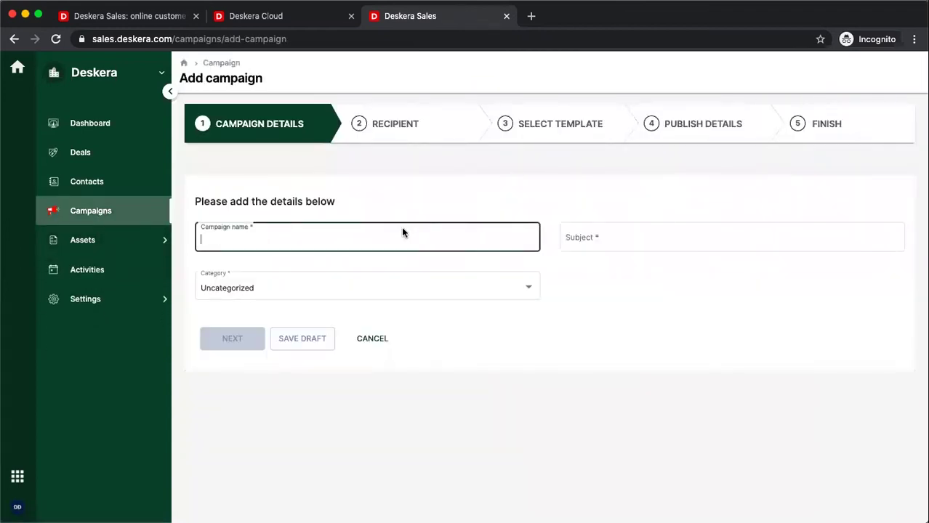
{"action": "type", "text": "July E"}
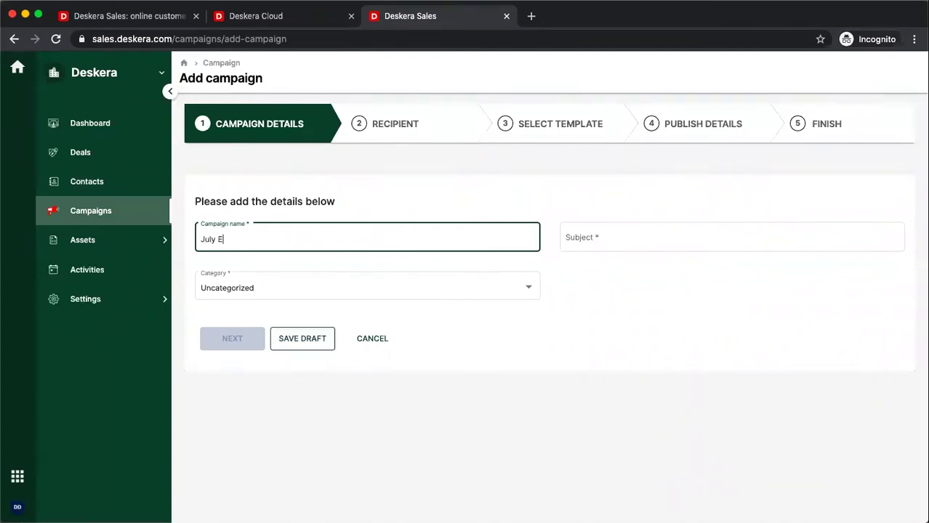
{"action": "type", "text": "nd Sale"}
{"action": "key", "text": "Tab"}
{"action": "type", "text": "July End Sale"}
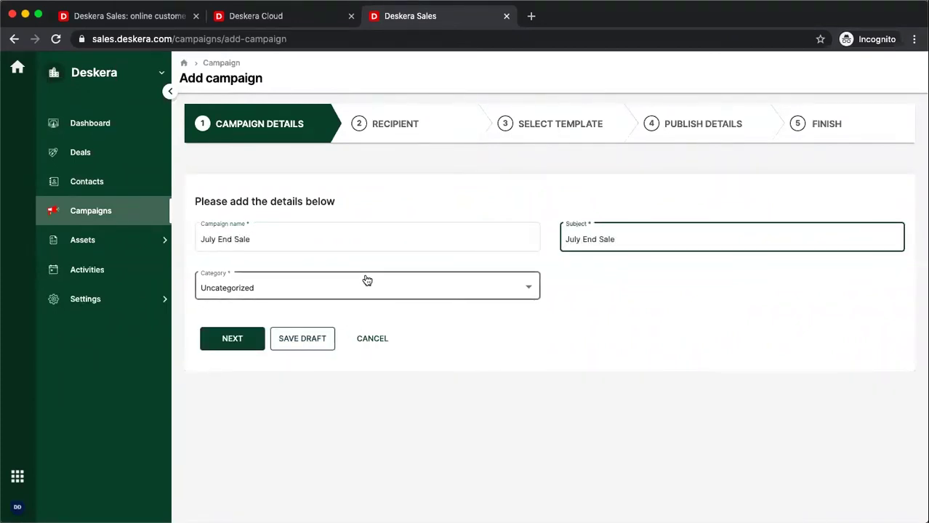
{"action": "left_click", "coordinate": [367, 280]}
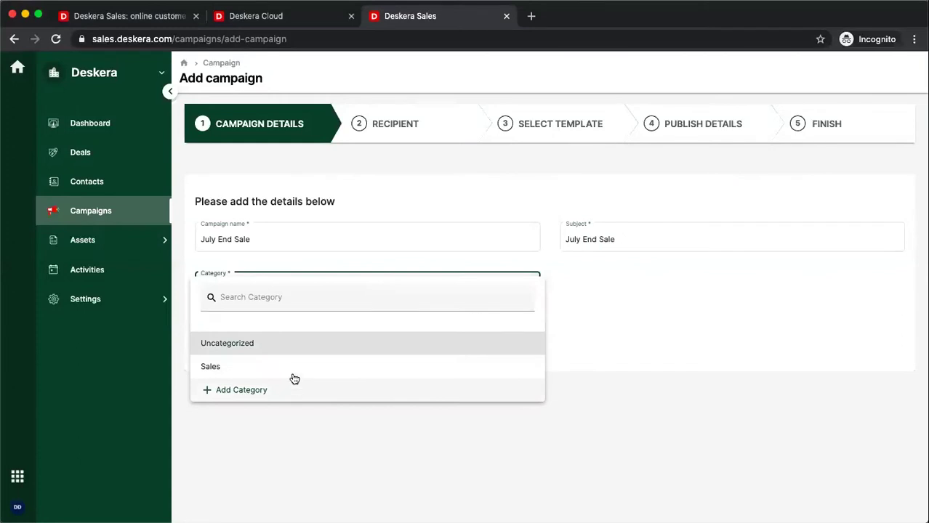
{"action": "left_click", "coordinate": [292, 369]}
{"action": "left_click", "coordinate": [260, 342]}
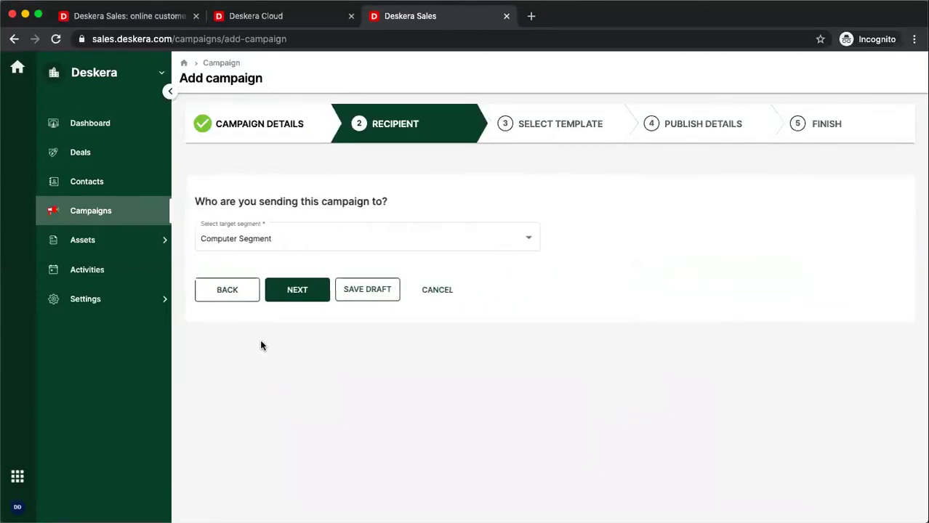
Step: Target the campaign at Computer Segment and use Email template 9
{"action": "left_click", "coordinate": [342, 244]}
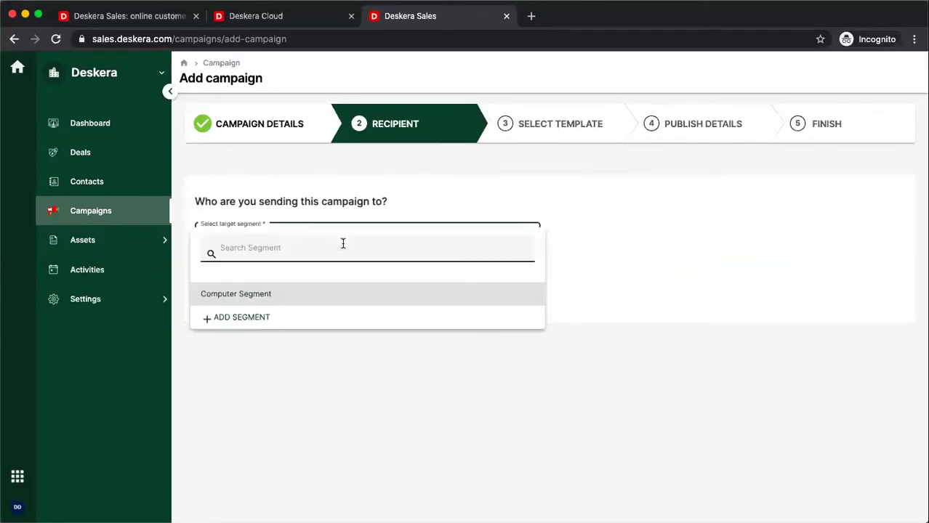
{"action": "left_click", "coordinate": [308, 298]}
{"action": "left_click", "coordinate": [308, 291]}
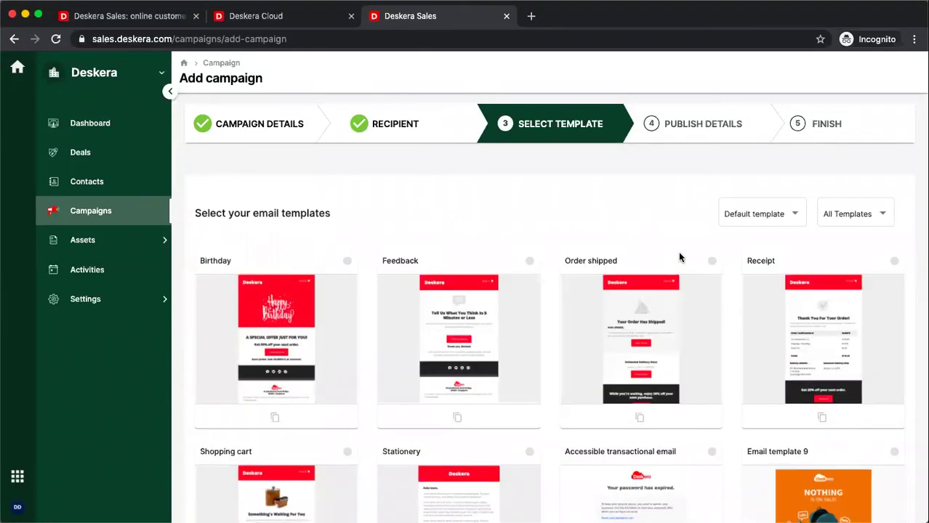
{"action": "scroll", "coordinate": [696, 334], "scroll_direction": "down", "scroll_amount": 3}
{"action": "left_click", "coordinate": [894, 346]}
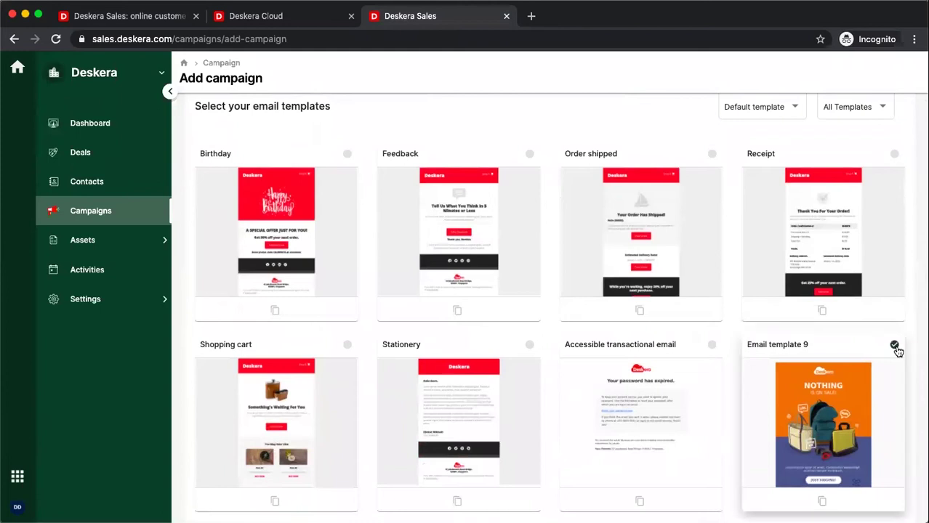
{"action": "scroll", "coordinate": [895, 350], "scroll_direction": "down", "scroll_amount": 7}
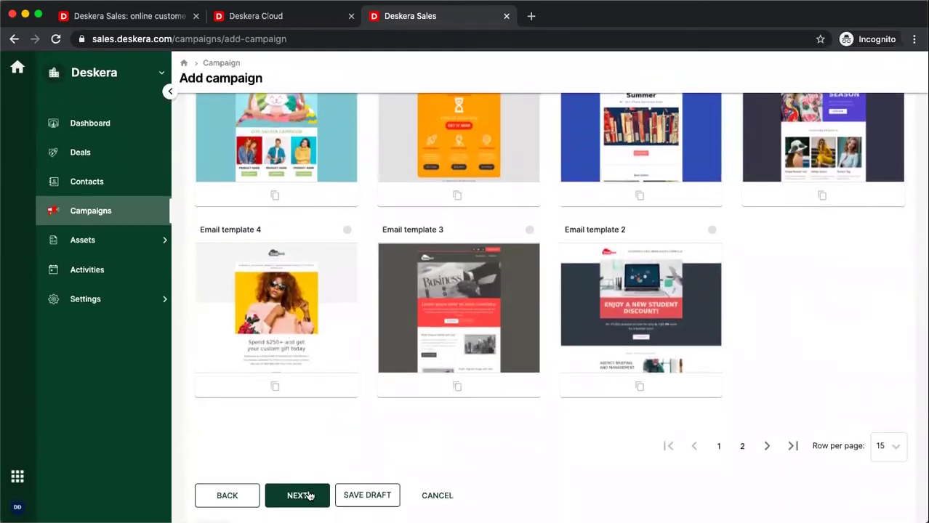
{"action": "left_click", "coordinate": [309, 496]}
{"action": "left_click", "coordinate": [518, 239]}
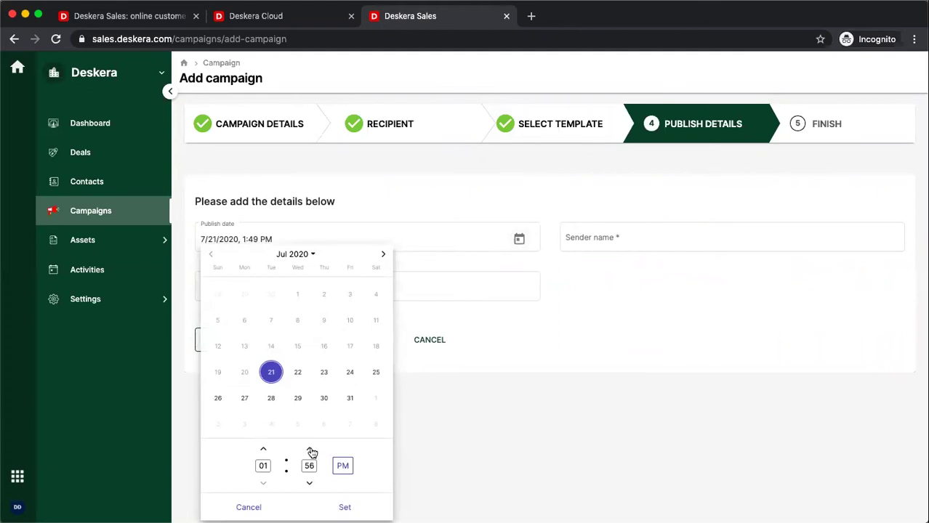
{"action": "left_click", "coordinate": [310, 449]}
{"action": "left_click", "coordinate": [344, 507]}
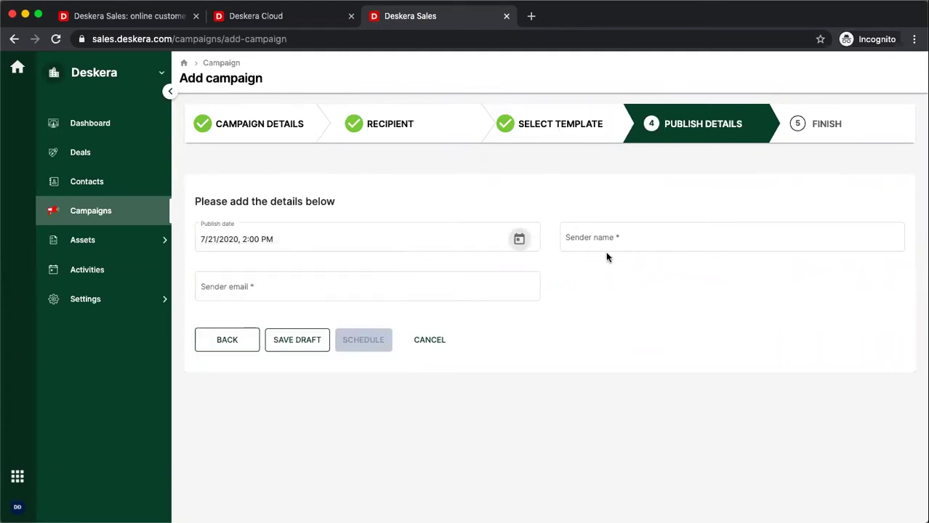
{"action": "left_click", "coordinate": [622, 236]}
{"action": "type", "text": "David"}
{"action": "key", "text": "Tab"}
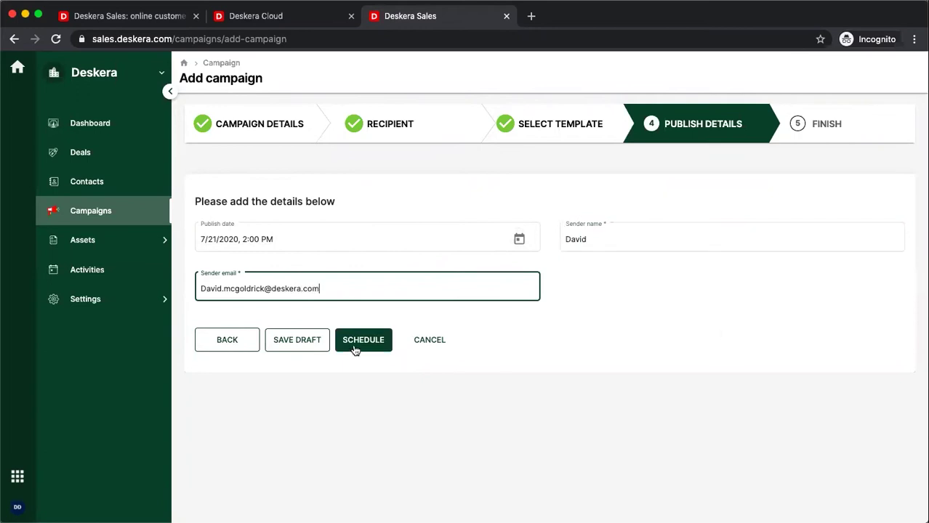
{"action": "left_click", "coordinate": [355, 350]}
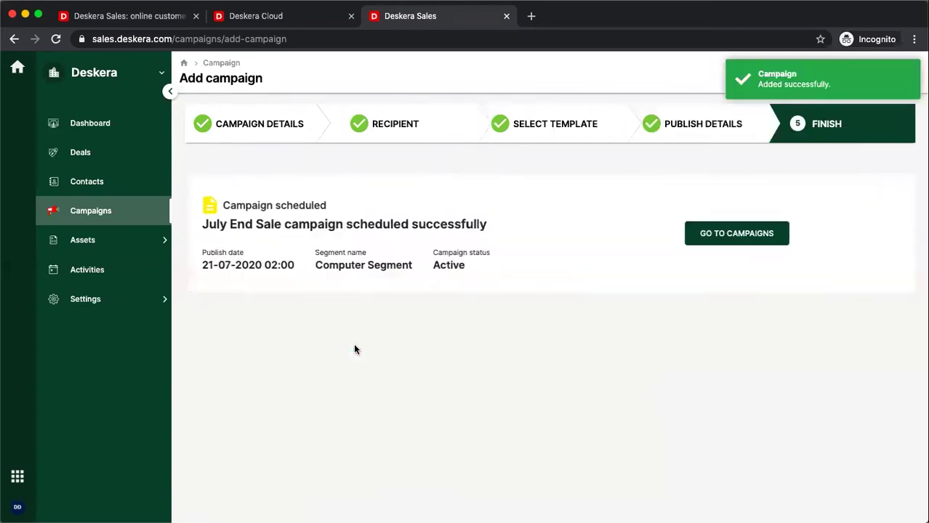
{"action": "left_click", "coordinate": [761, 232]}
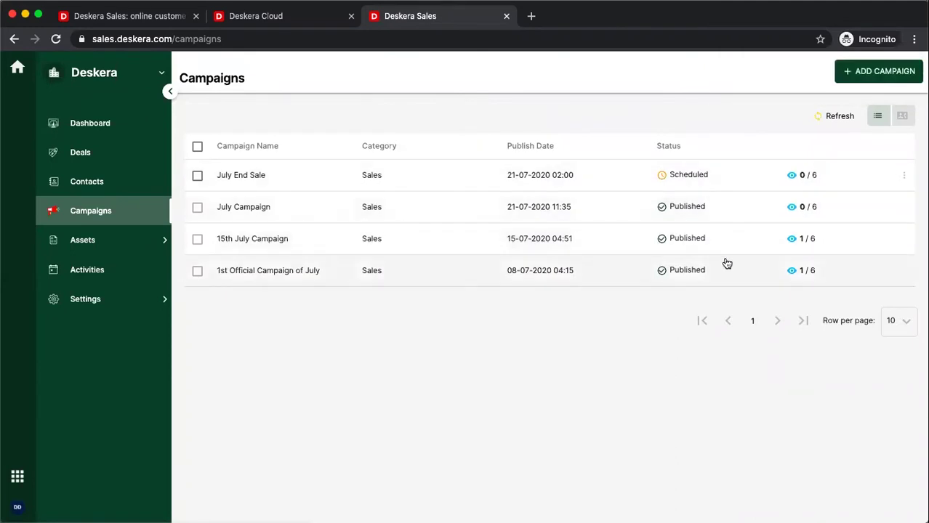
Step: Open the Deals board, preview and abandon a new pipeline, then toggle list view and back
{"action": "left_click", "coordinate": [80, 151]}
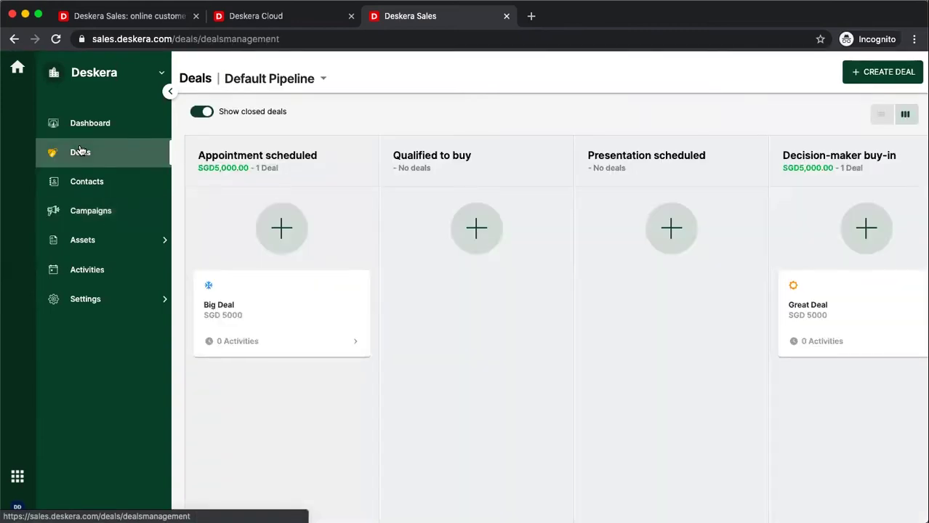
{"action": "left_click", "coordinate": [260, 84]}
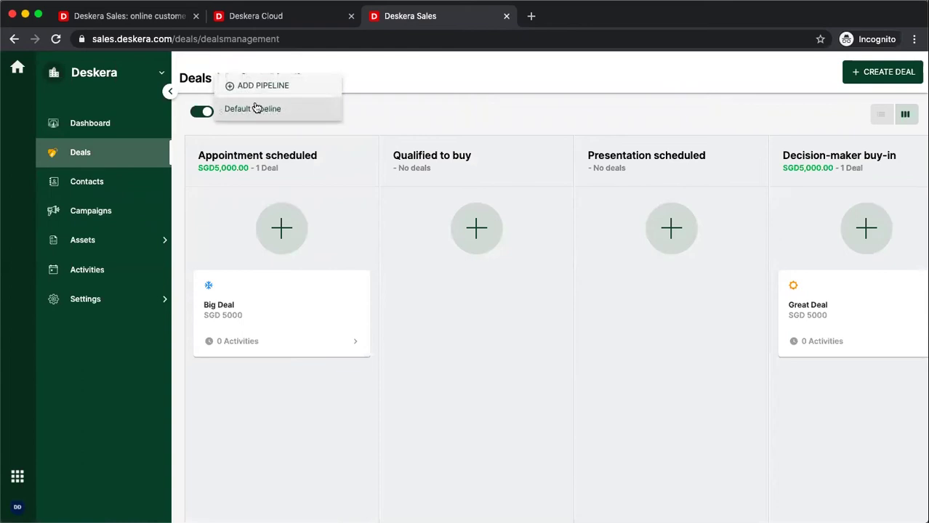
{"action": "left_click", "coordinate": [262, 92]}
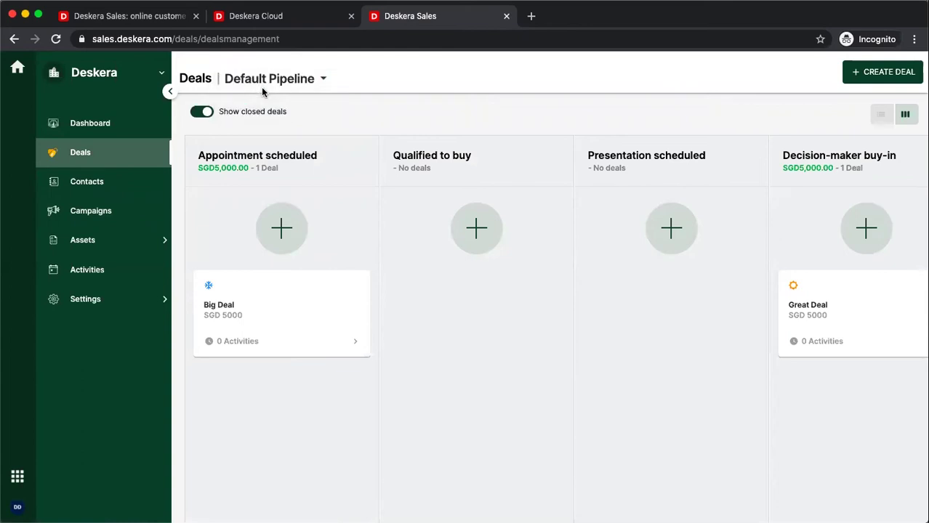
{"action": "left_click", "coordinate": [236, 127]}
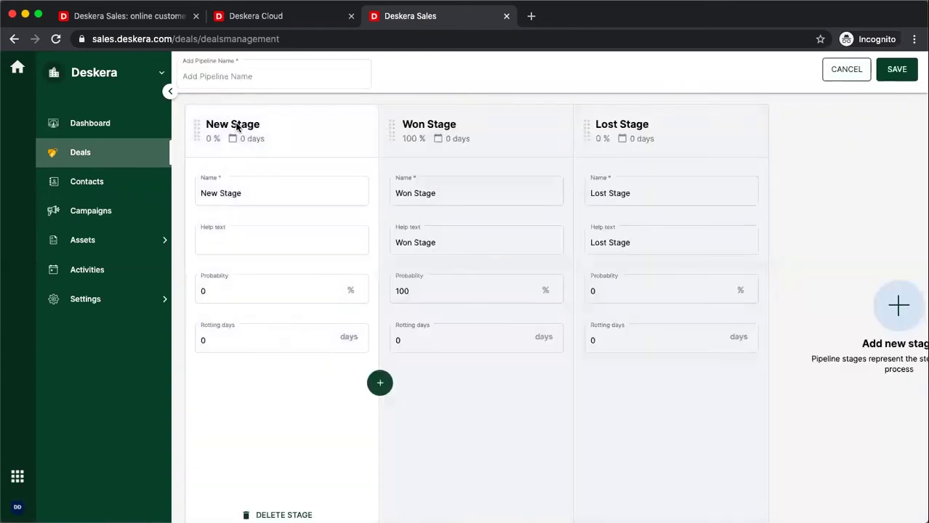
{"action": "left_click", "coordinate": [411, 131]}
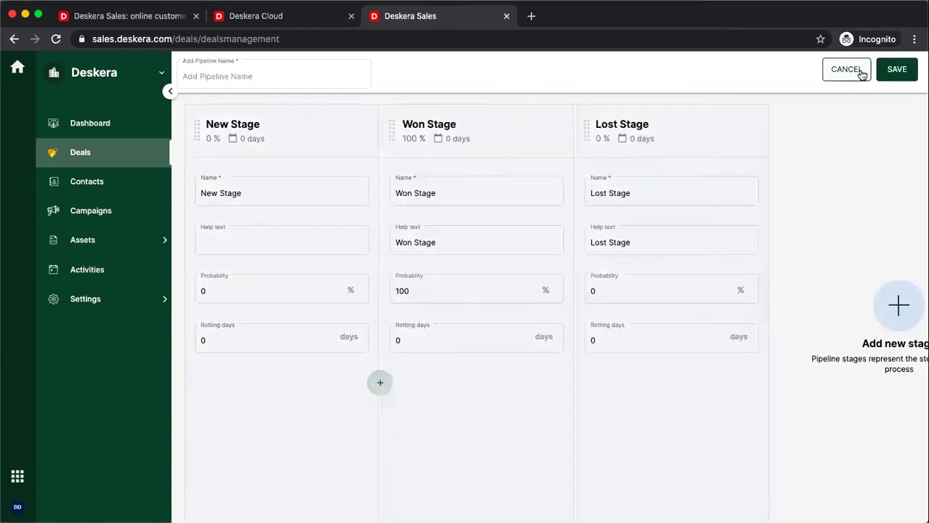
{"action": "left_click", "coordinate": [859, 71]}
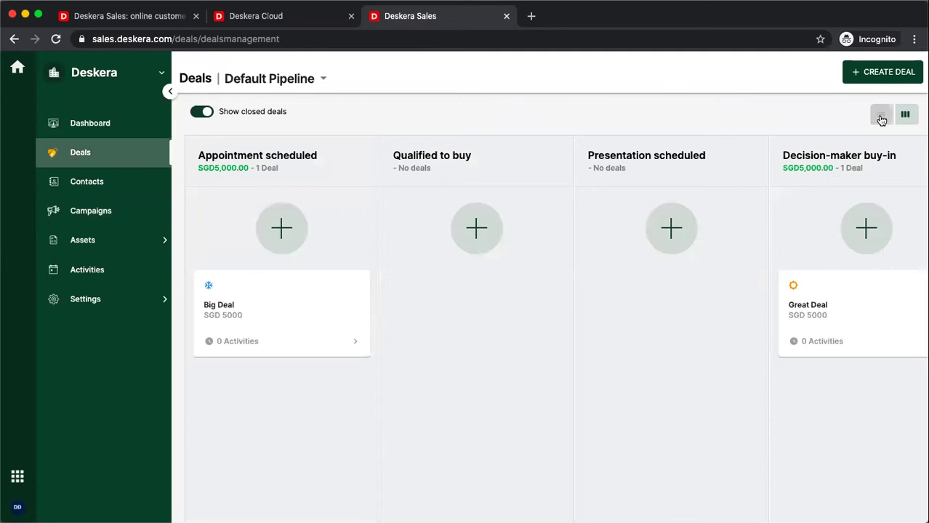
{"action": "left_click", "coordinate": [881, 117]}
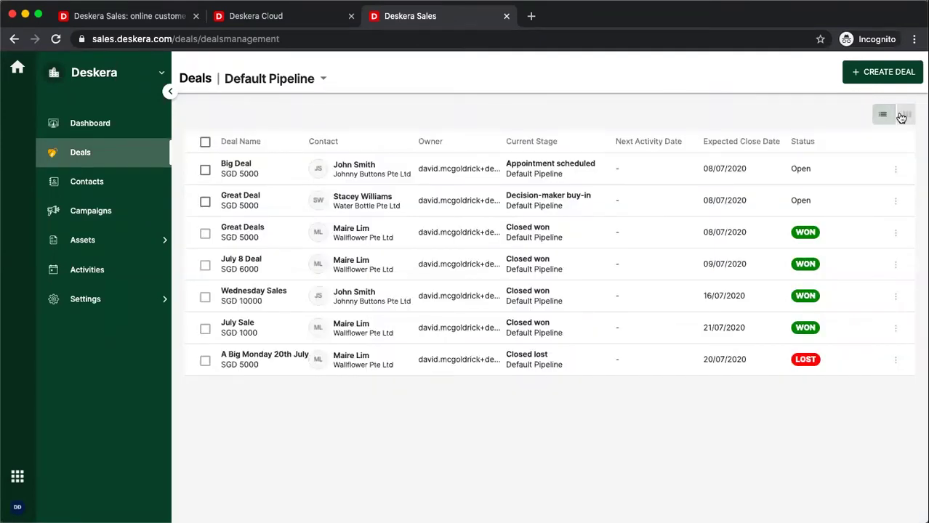
{"action": "left_click", "coordinate": [904, 117]}
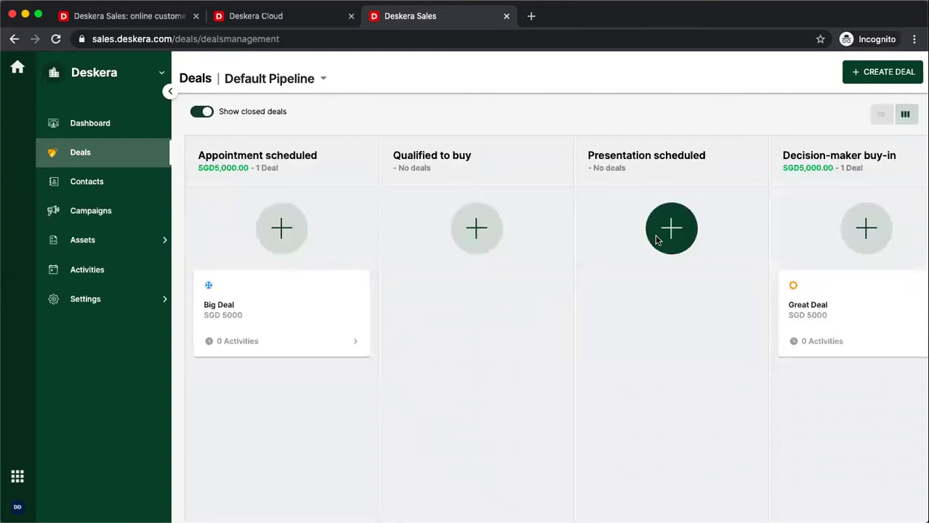
Step: Start a new deal named 'Last July Sale' with a contact person and Wallflower Pte Ltd
{"action": "left_click", "coordinate": [852, 74]}
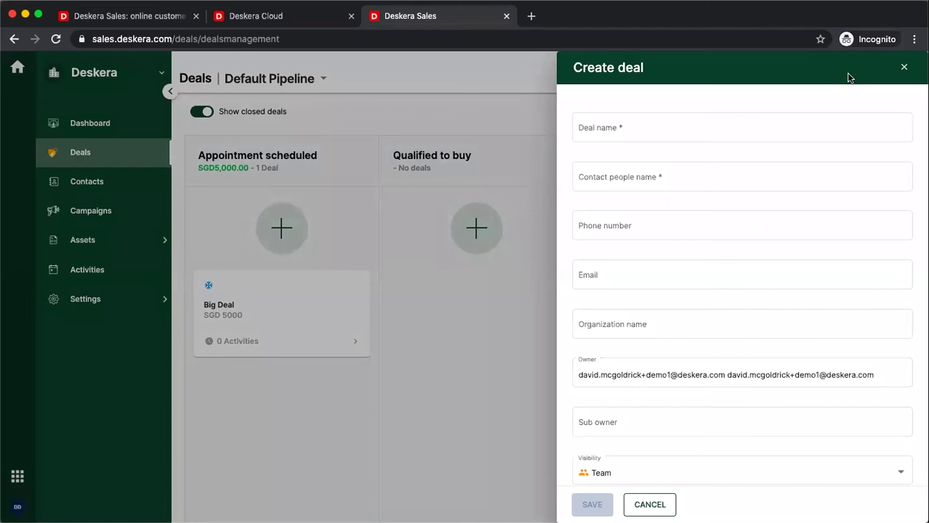
{"action": "left_click", "coordinate": [691, 134]}
{"action": "type", "text": "Last July Sale"}
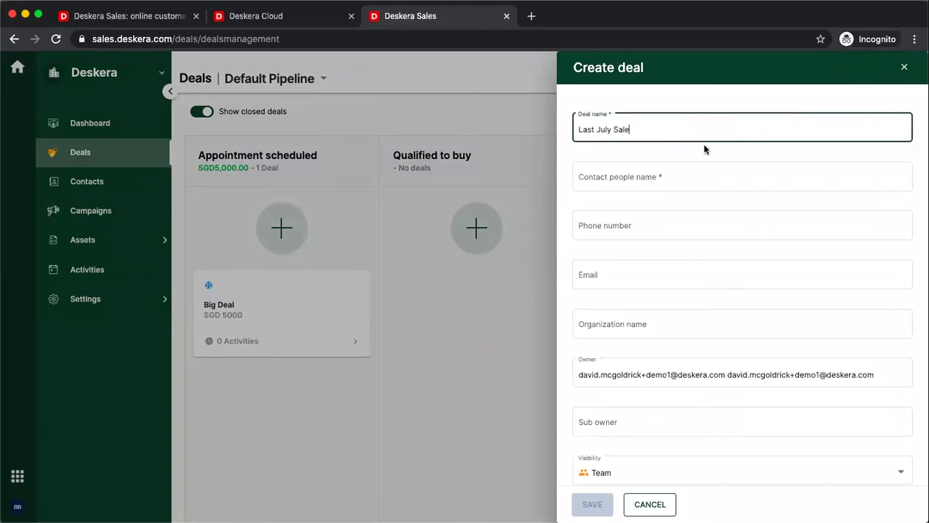
{"action": "left_click", "coordinate": [707, 177]}
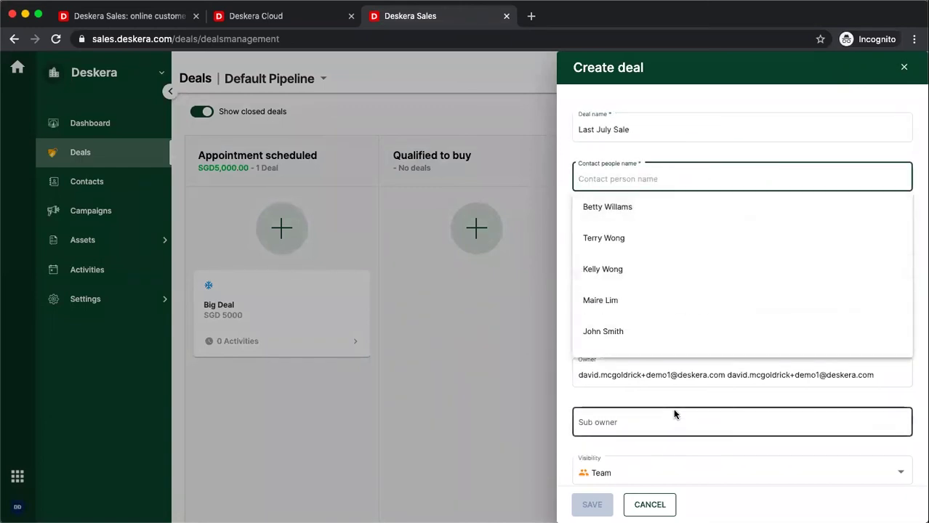
{"action": "left_click", "coordinate": [675, 391]}
{"action": "left_click", "coordinate": [633, 327]}
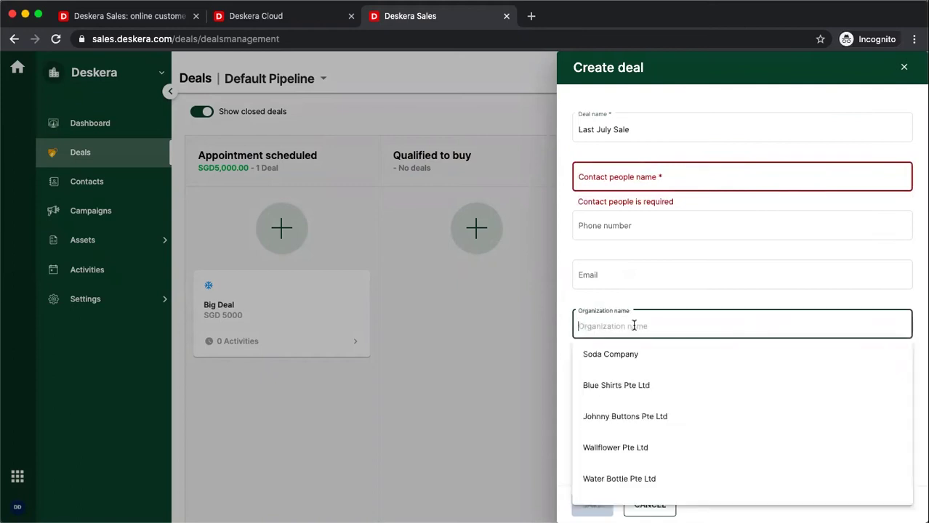
{"action": "left_click", "coordinate": [616, 449]}
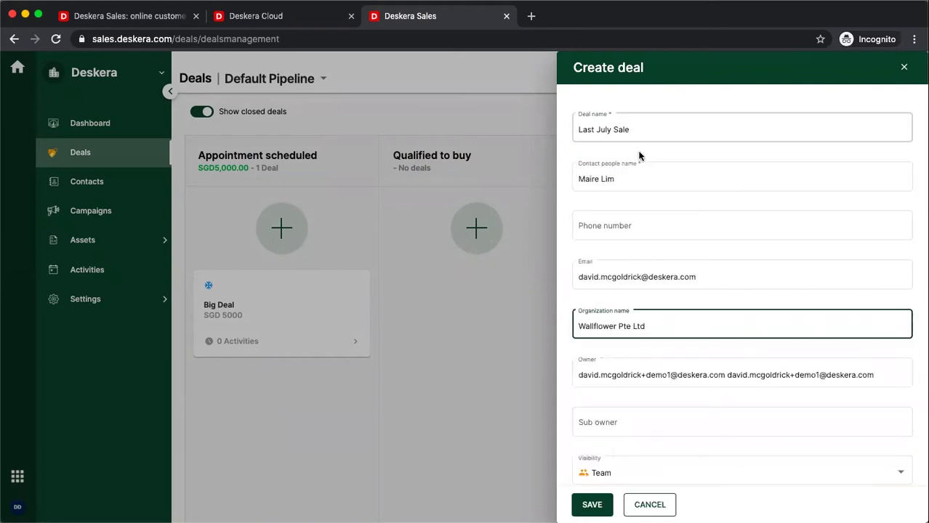
Step: Add a sub-owner, set visibility to Team and deal value 5030, then save the deal
{"action": "scroll", "coordinate": [607, 312], "scroll_direction": "down", "scroll_amount": 3}
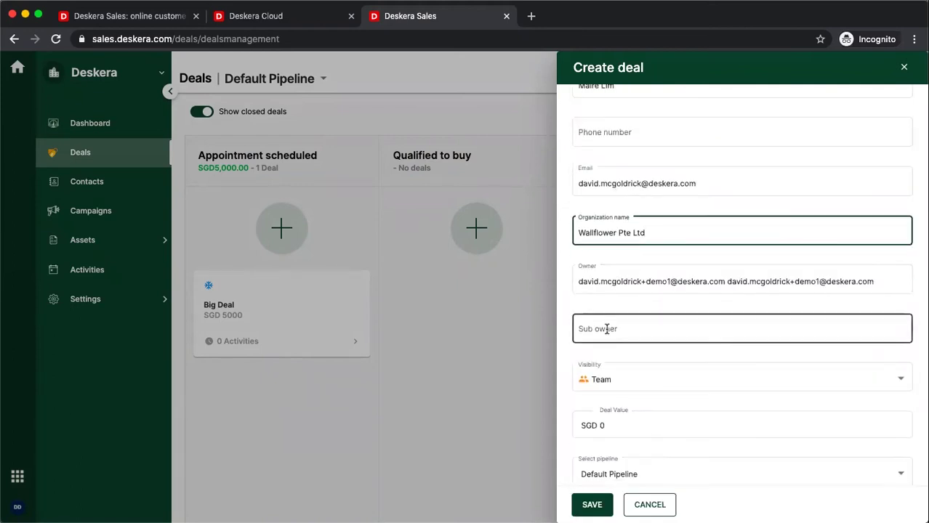
{"action": "left_click", "coordinate": [606, 329]}
{"action": "left_click", "coordinate": [624, 369]}
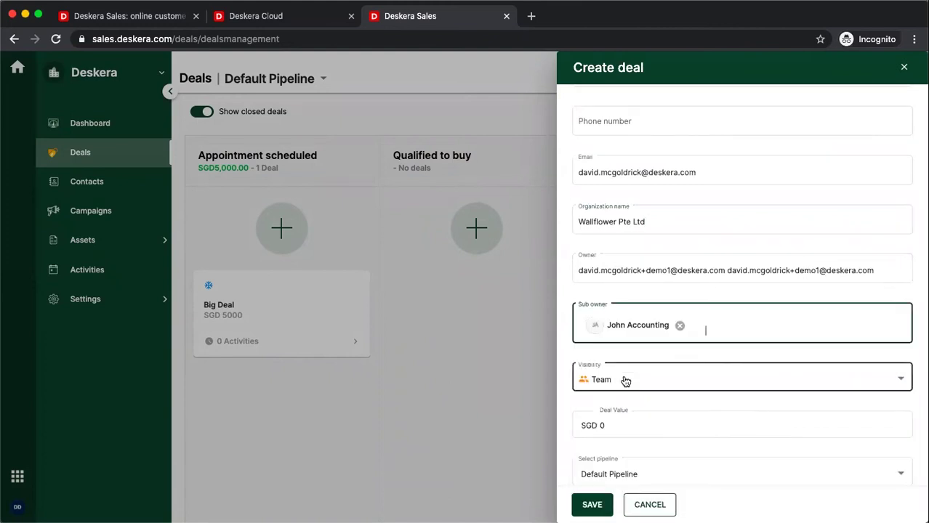
{"action": "scroll", "coordinate": [624, 389], "scroll_direction": "down", "scroll_amount": 3}
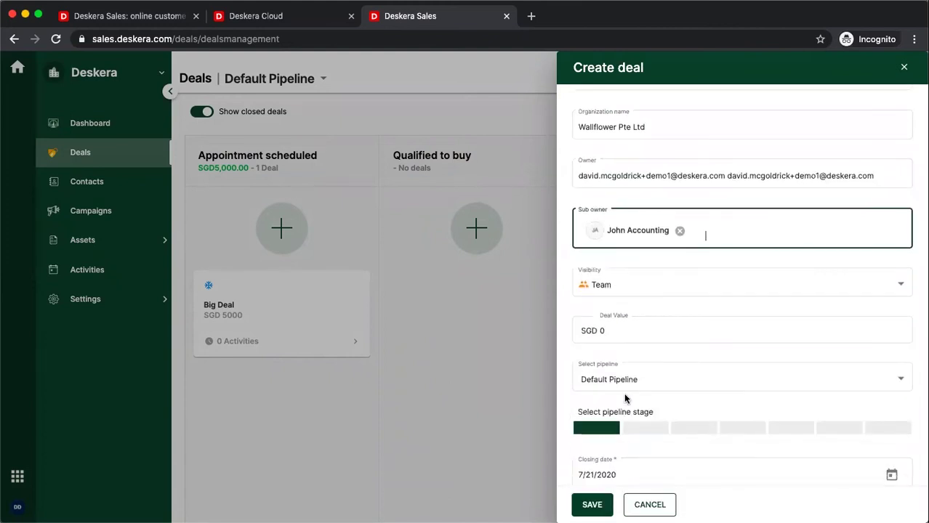
{"action": "left_click", "coordinate": [659, 293]}
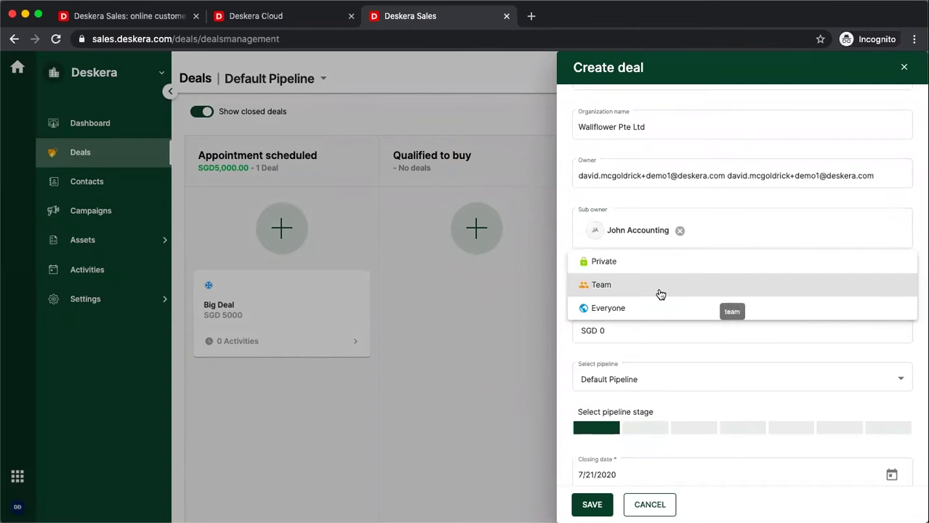
{"action": "left_click", "coordinate": [660, 292]}
{"action": "left_click", "coordinate": [625, 338]}
{"action": "type", "text": "5"}
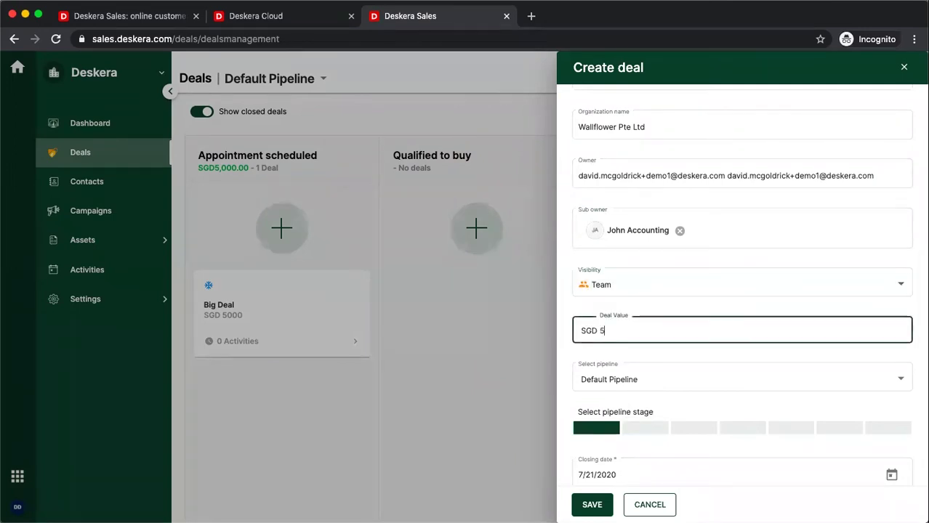
{"action": "type", "text": "030"}
{"action": "scroll", "coordinate": [640, 395], "scroll_direction": "down", "scroll_amount": 1}
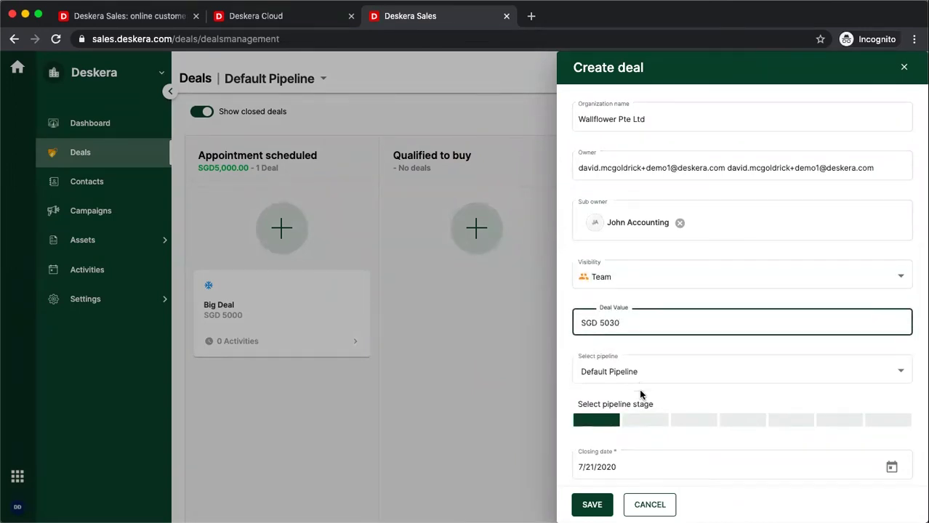
{"action": "scroll", "coordinate": [640, 395], "scroll_direction": "down", "scroll_amount": 3}
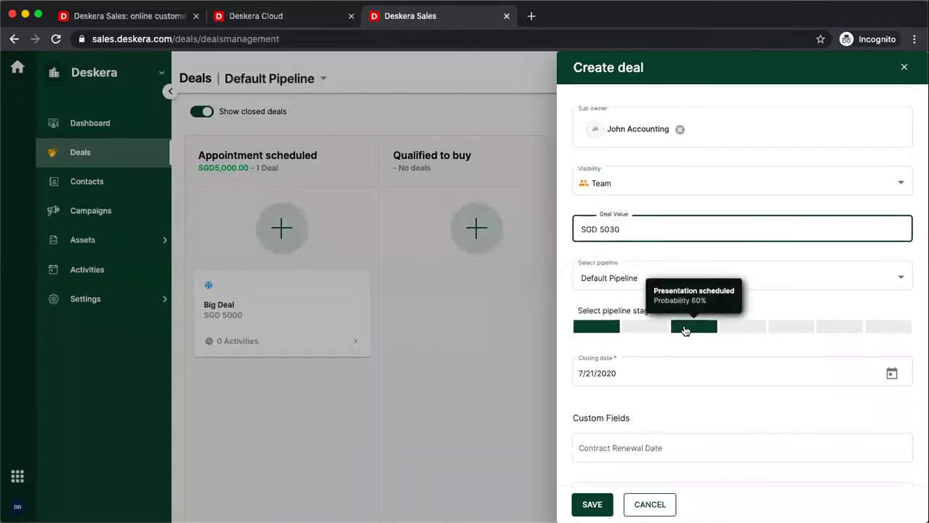
{"action": "left_click", "coordinate": [591, 506]}
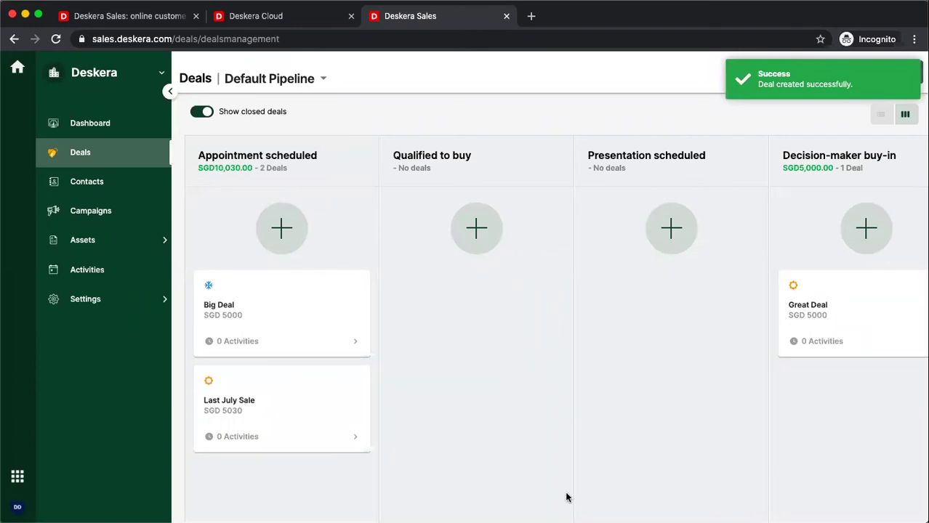
Step: Open the Last July Sale deal, dismiss the email connection prompt, and view its empty Activities tab
{"action": "left_click", "coordinate": [318, 406]}
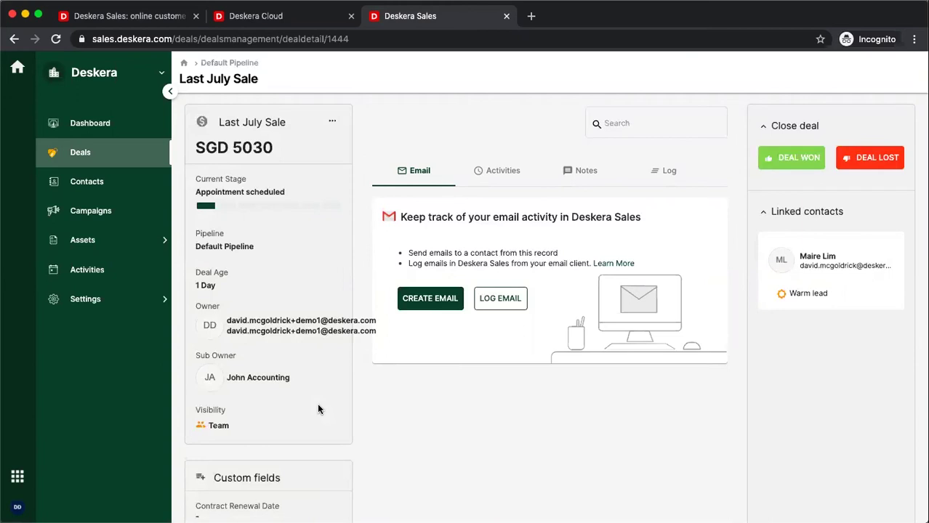
{"action": "left_click", "coordinate": [430, 300]}
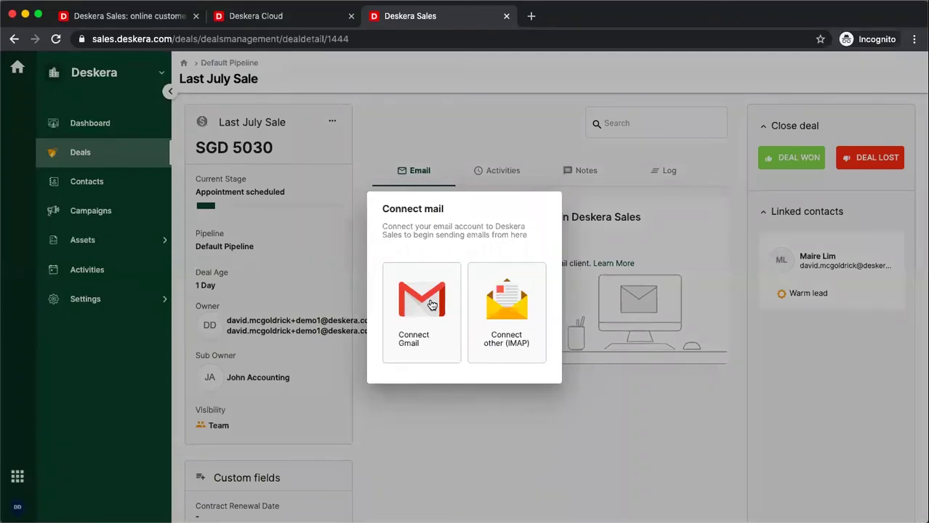
{"action": "left_click", "coordinate": [597, 390]}
{"action": "left_click", "coordinate": [504, 295]}
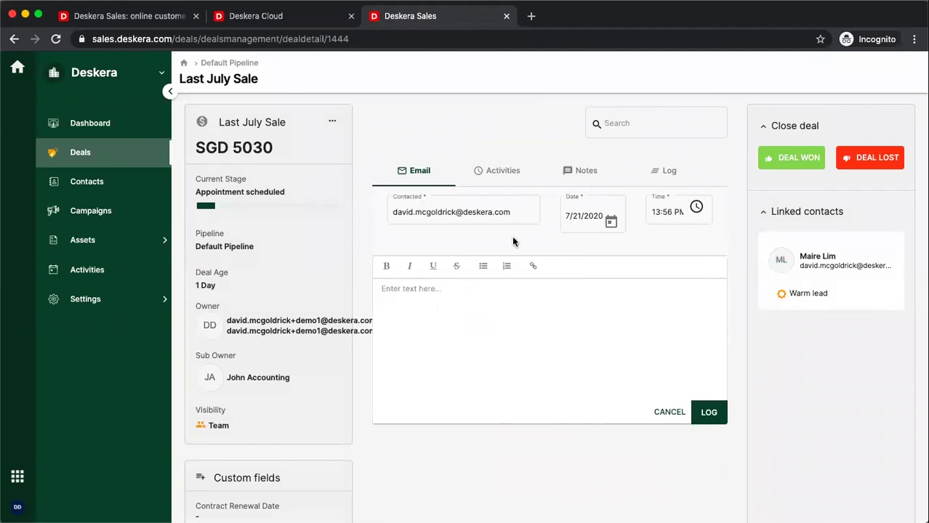
{"action": "left_click", "coordinate": [500, 169]}
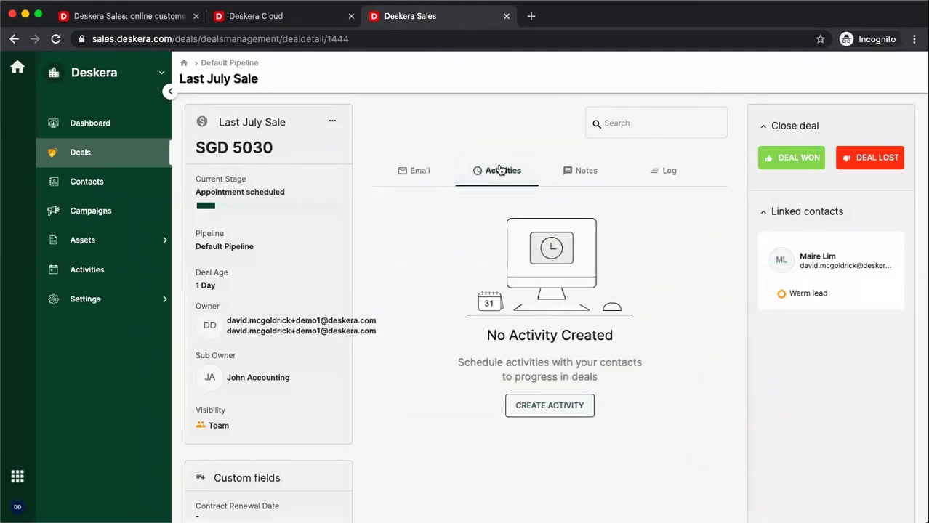
Step: Start a Lunch-type activity named 'Lunch' on the deal, starting at 10:00 AM
{"action": "left_click", "coordinate": [528, 409]}
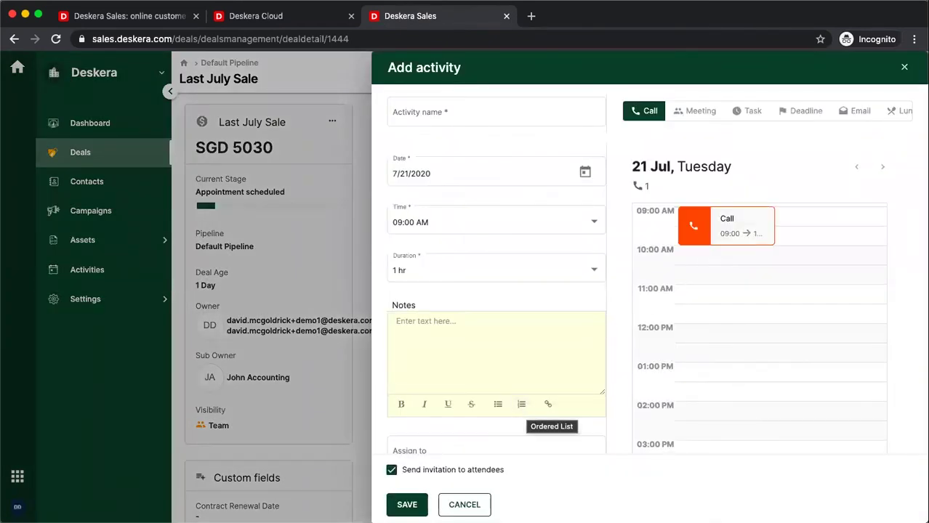
{"action": "left_click", "coordinate": [902, 110]}
{"action": "left_click", "coordinate": [518, 107]}
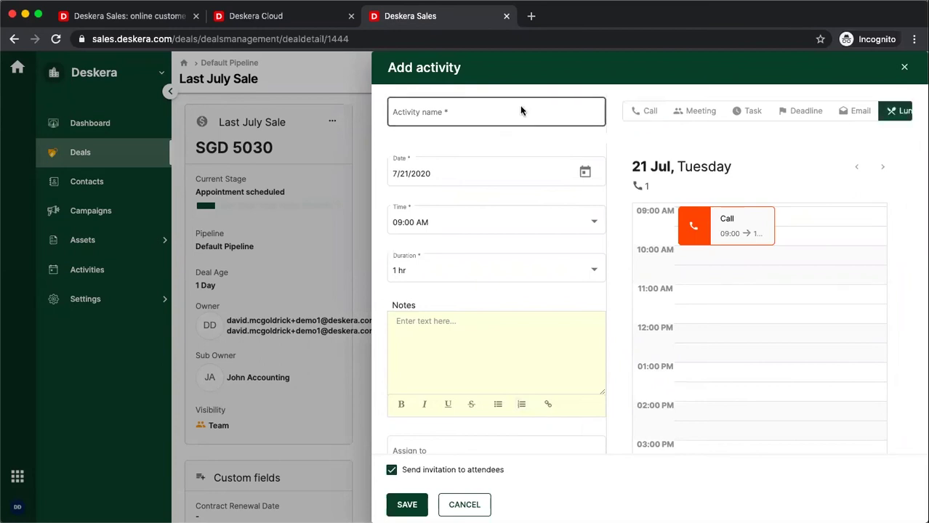
{"action": "type", "text": "Lunch"}
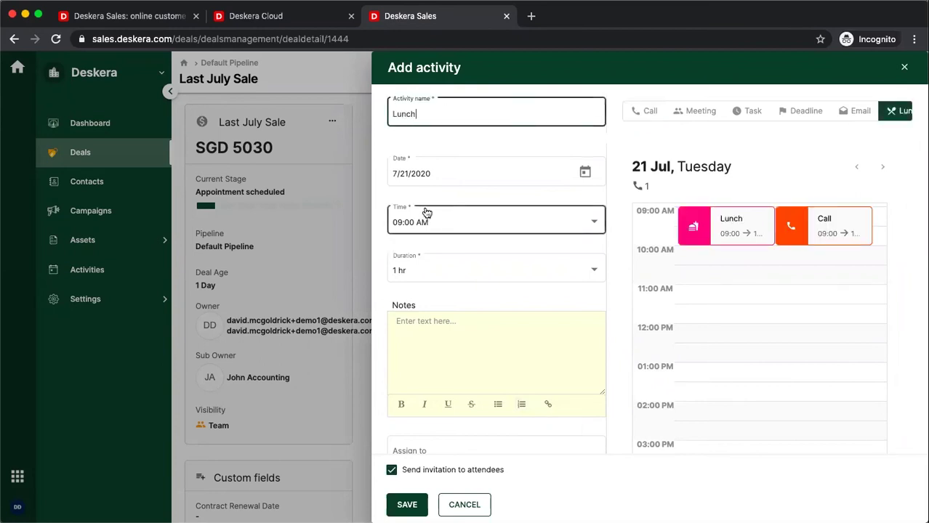
{"action": "left_click", "coordinate": [437, 220]}
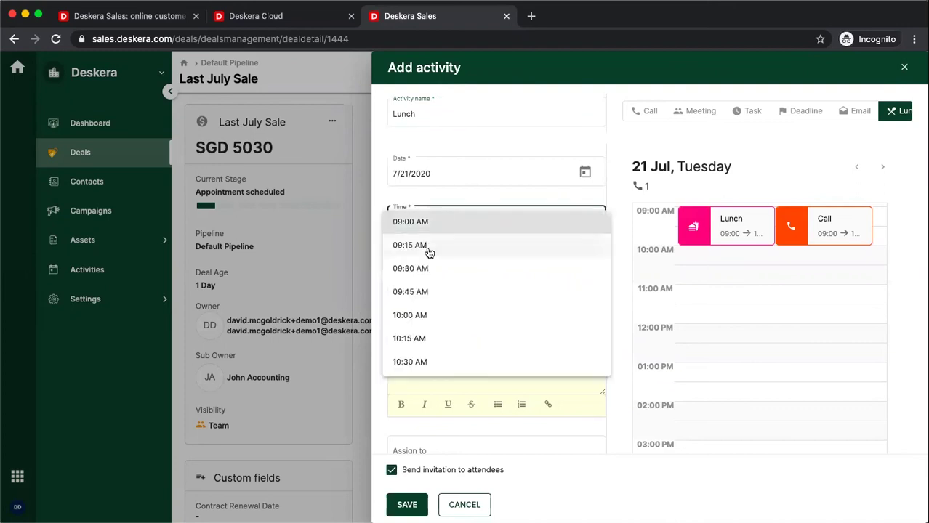
{"action": "left_click", "coordinate": [409, 314]}
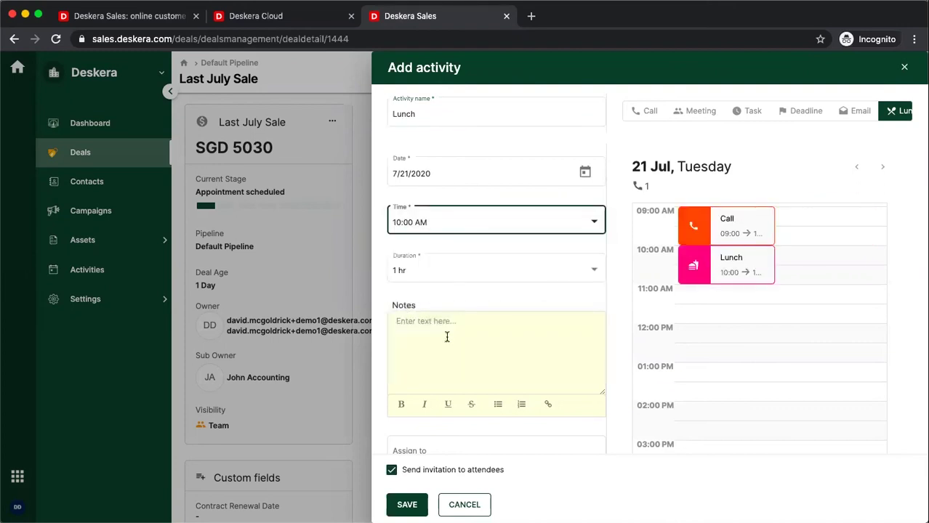
{"action": "scroll", "coordinate": [447, 336], "scroll_direction": "down", "scroll_amount": 5}
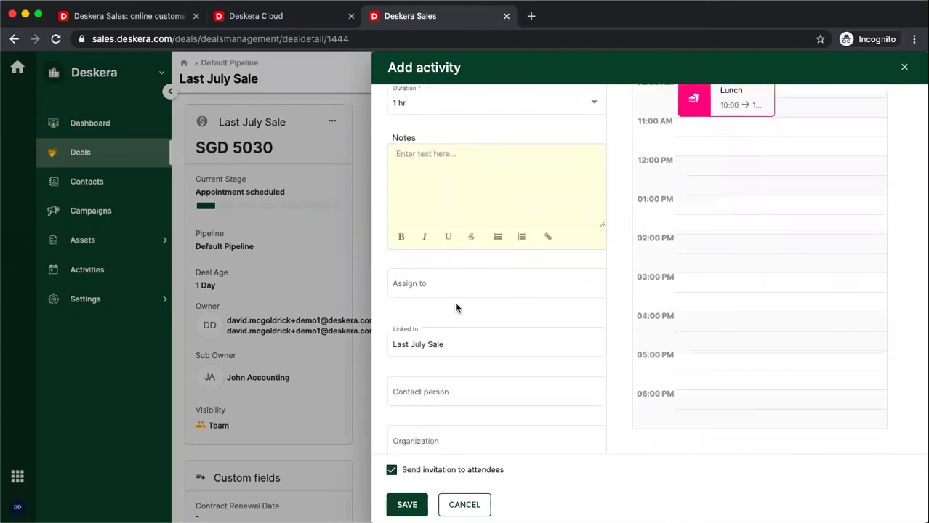
Step: Assign the activity to the deal owner and set the organization to Wallflower Pte Ltd
{"action": "left_click", "coordinate": [460, 282]}
{"action": "left_click", "coordinate": [433, 354]}
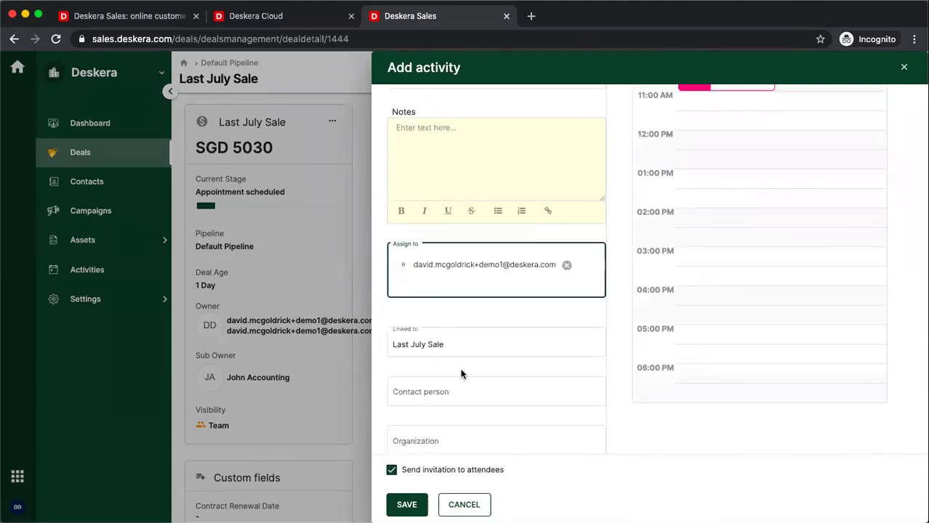
{"action": "scroll", "coordinate": [461, 373], "scroll_direction": "down", "scroll_amount": 2}
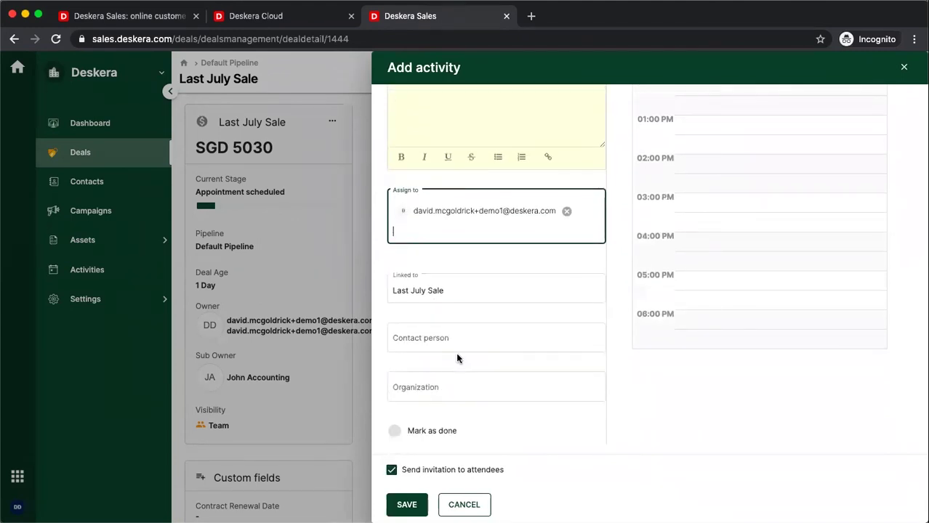
{"action": "left_click", "coordinate": [465, 335]}
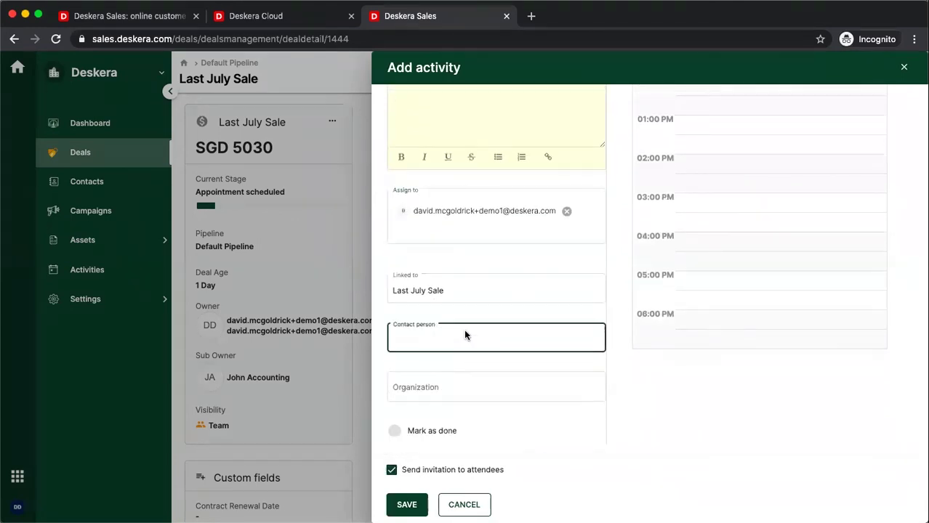
{"action": "left_click", "coordinate": [436, 380]}
{"action": "type", "text": "wal"}
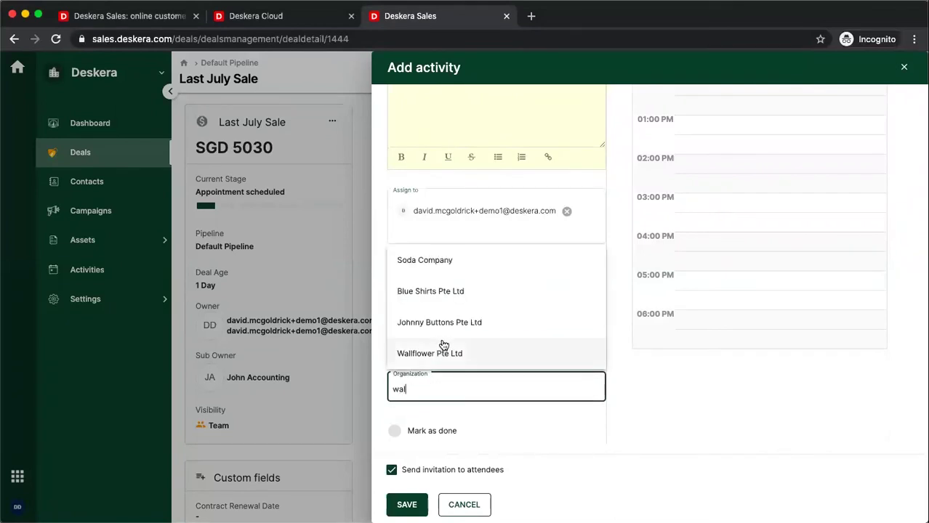
{"action": "left_click", "coordinate": [439, 356]}
Step: Pick the matching contact person, turn off attendee invitations, and save the activity
{"action": "left_click", "coordinate": [421, 316]}
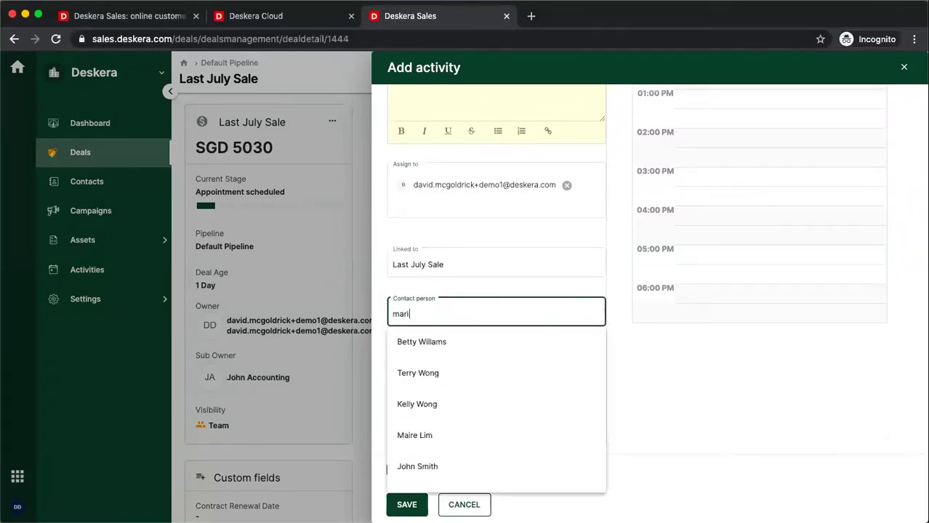
{"action": "left_click", "coordinate": [423, 436]}
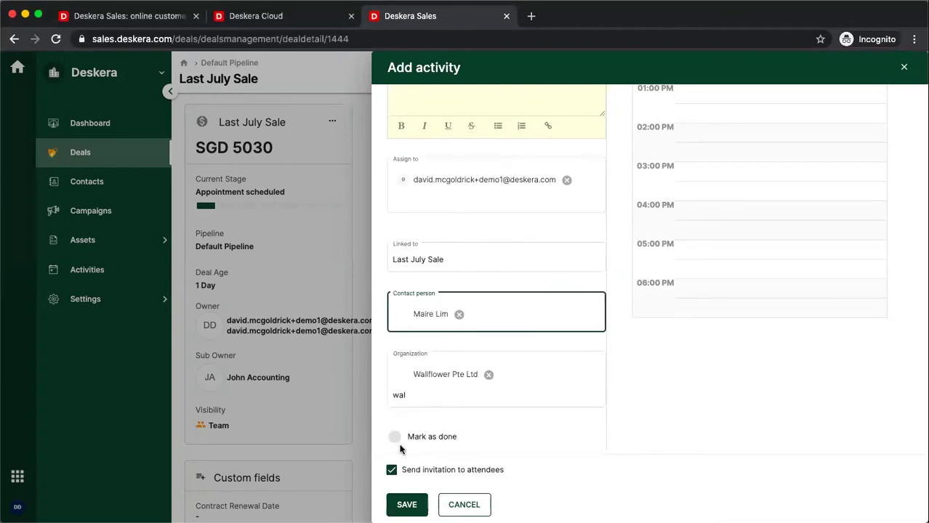
{"action": "scroll", "coordinate": [400, 449], "scroll_direction": "down", "scroll_amount": 1}
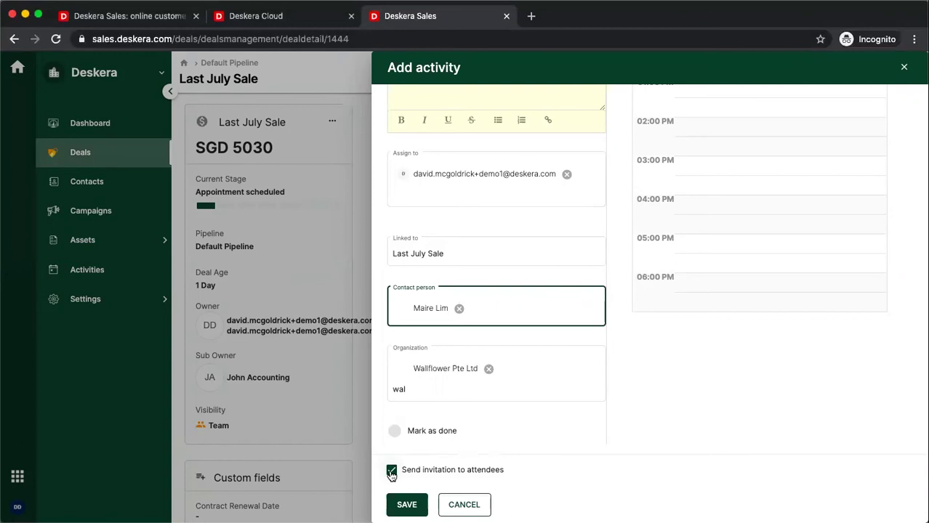
{"action": "left_click", "coordinate": [392, 471]}
{"action": "left_click", "coordinate": [404, 504]}
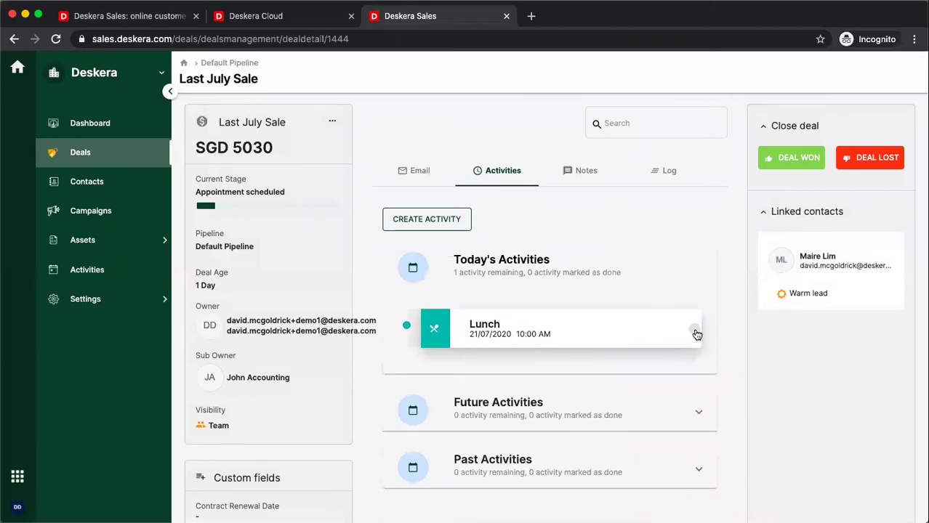
Step: Mark the Lunch activity done, add the note 'Hi', and view the deal's log
{"action": "left_click", "coordinate": [695, 330]}
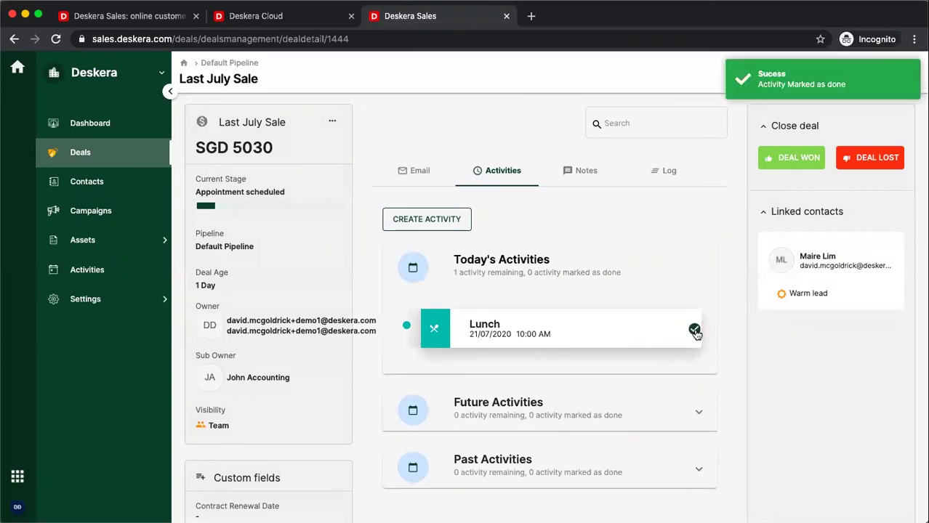
{"action": "left_click", "coordinate": [584, 172]}
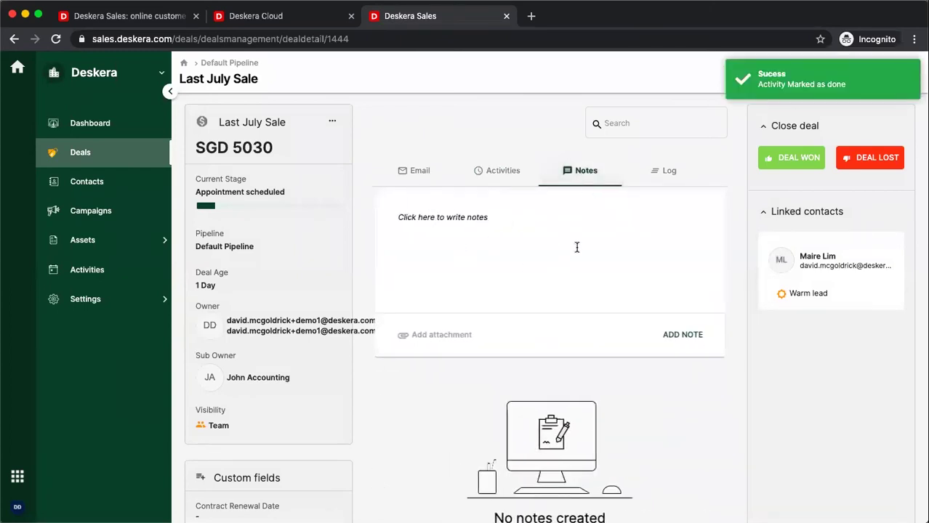
{"action": "type", "text": "Hi"}
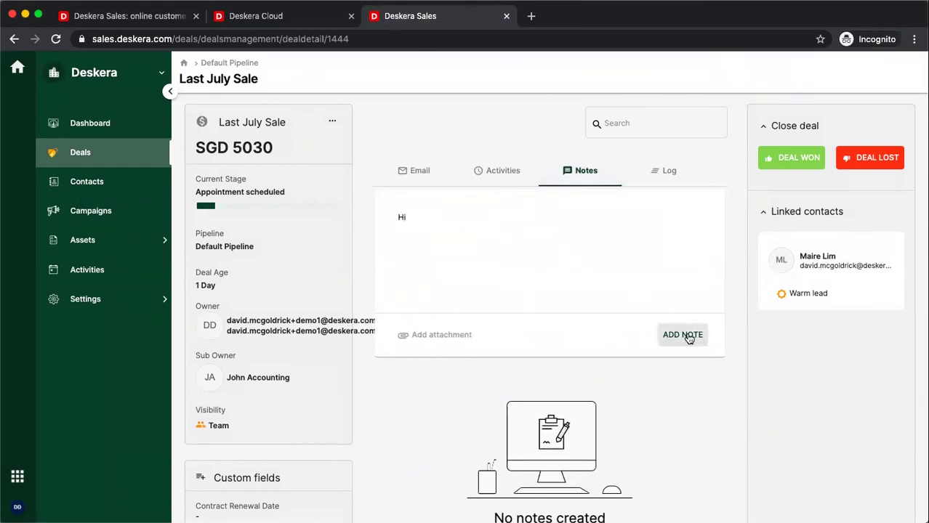
{"action": "left_click", "coordinate": [683, 336]}
{"action": "left_click", "coordinate": [666, 181]}
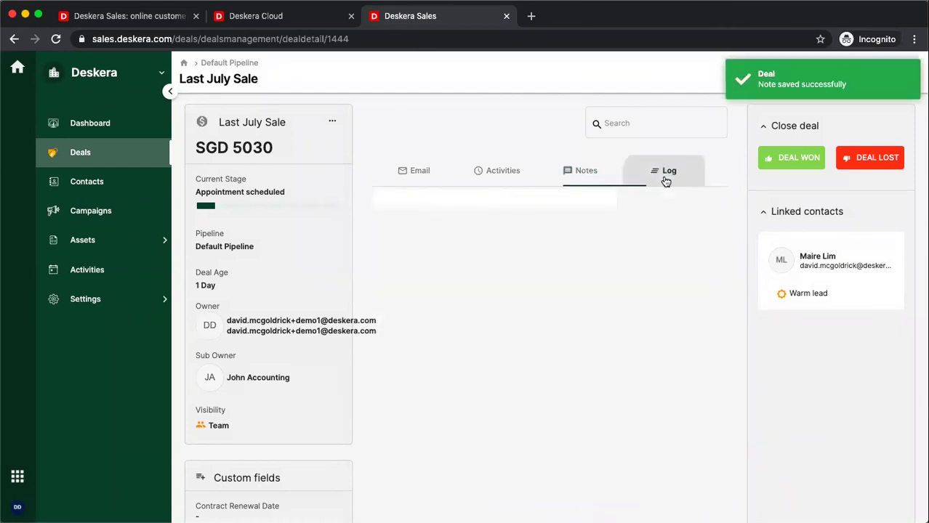
Step: On the Deals board, move Last July Sale to Presentation scheduled, then Contract sent
{"action": "left_click", "coordinate": [108, 160]}
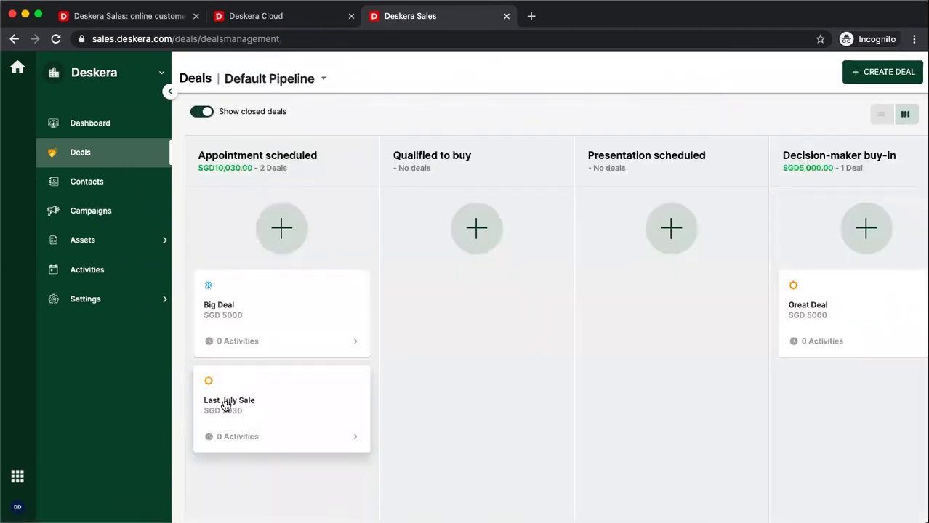
{"action": "left_click_drag", "start_coordinate": [226, 406], "coordinate": [615, 355]}
{"action": "scroll", "coordinate": [656, 367], "scroll_direction": "right", "scroll_amount": 5}
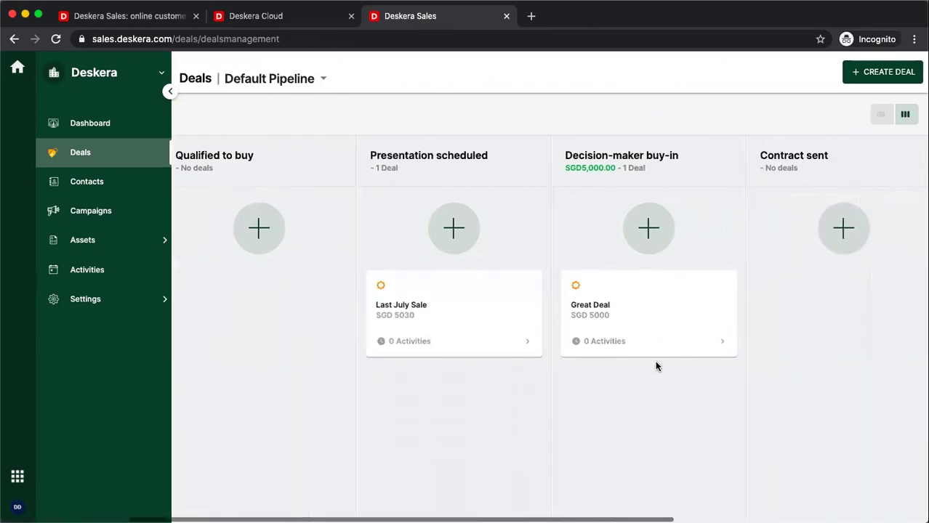
{"action": "scroll", "coordinate": [656, 366], "scroll_direction": "right", "scroll_amount": 2}
{"action": "left_click_drag", "start_coordinate": [369, 303], "coordinate": [715, 402]}
{"action": "scroll", "coordinate": [715, 401], "scroll_direction": "right", "scroll_amount": 8}
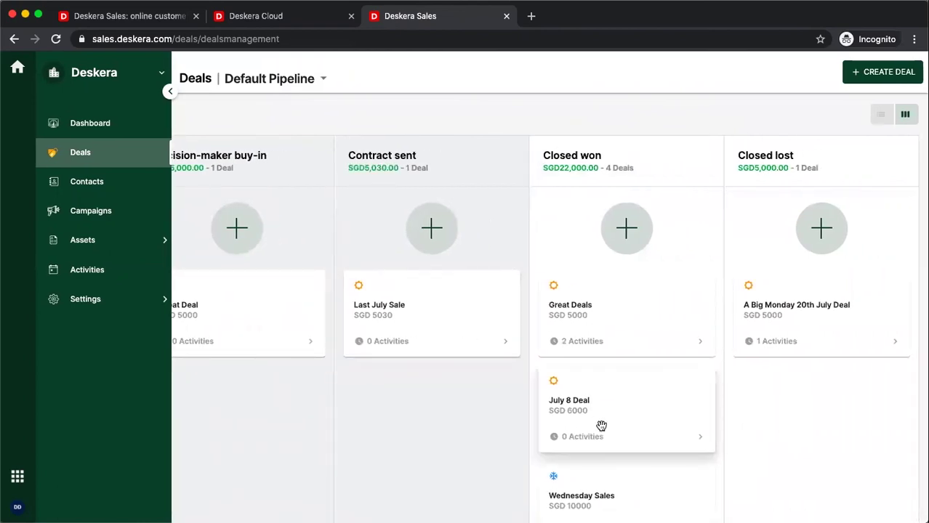
Step: Mark Last July Sale as won and view the sales dashboard
{"action": "left_click", "coordinate": [441, 318]}
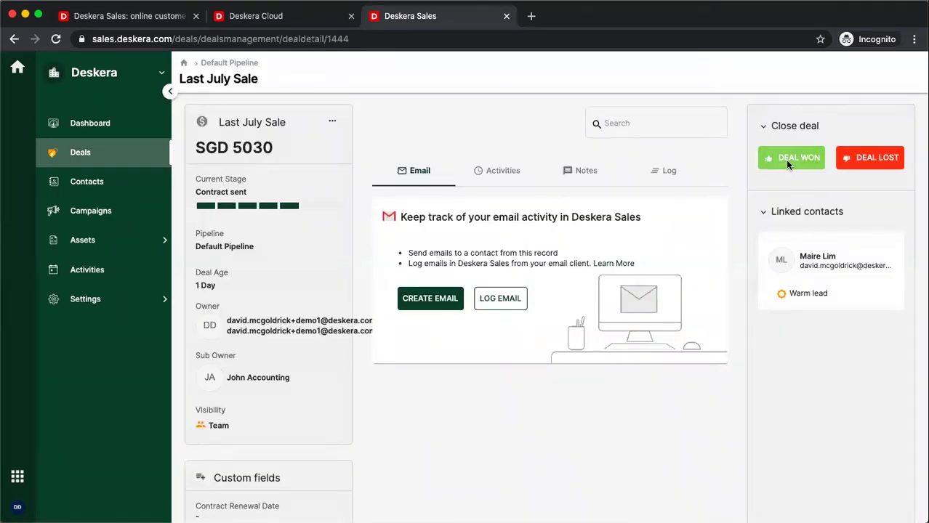
{"action": "left_click", "coordinate": [788, 161]}
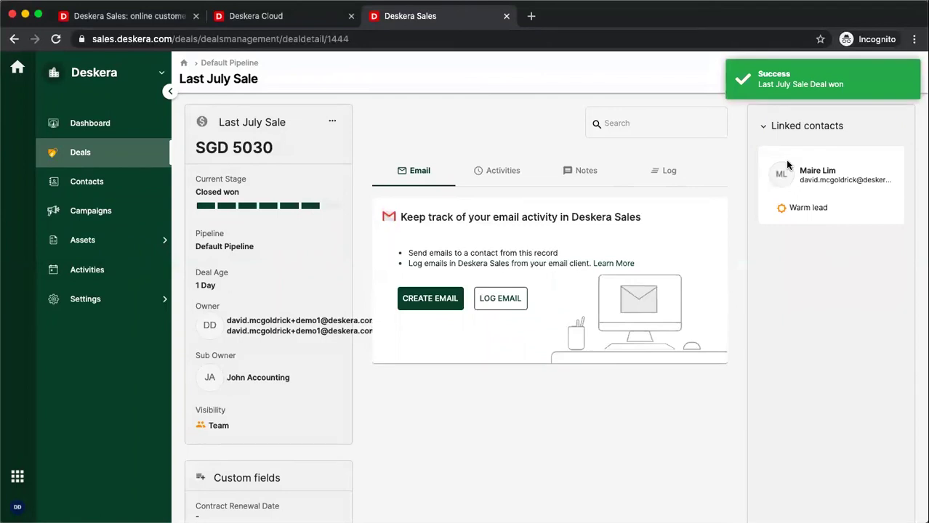
{"action": "left_click", "coordinate": [106, 126]}
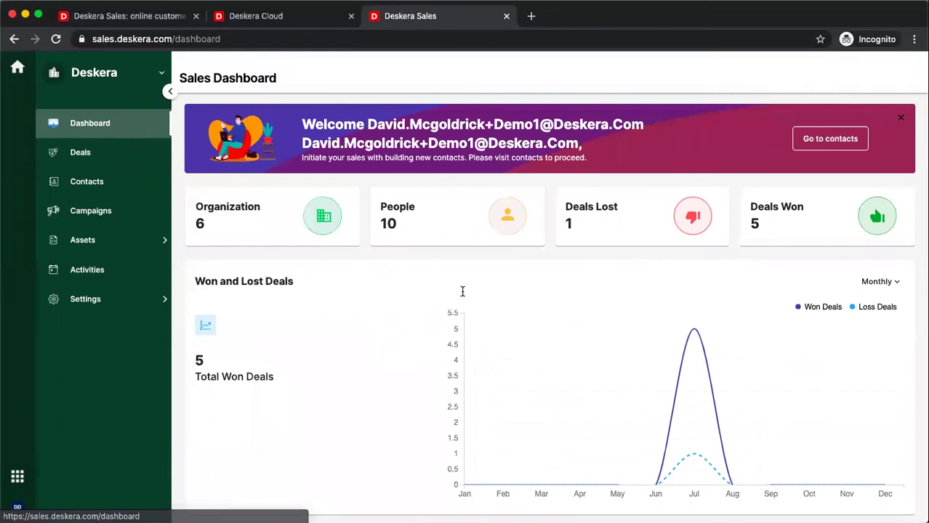
{"action": "scroll", "coordinate": [517, 370], "scroll_direction": "down", "scroll_amount": 2}
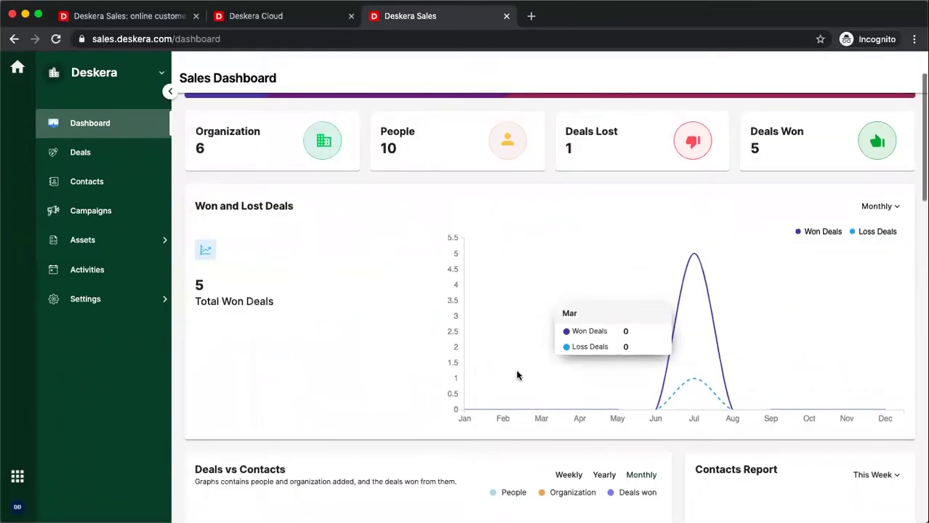
{"action": "scroll", "coordinate": [517, 375], "scroll_direction": "down", "scroll_amount": 7}
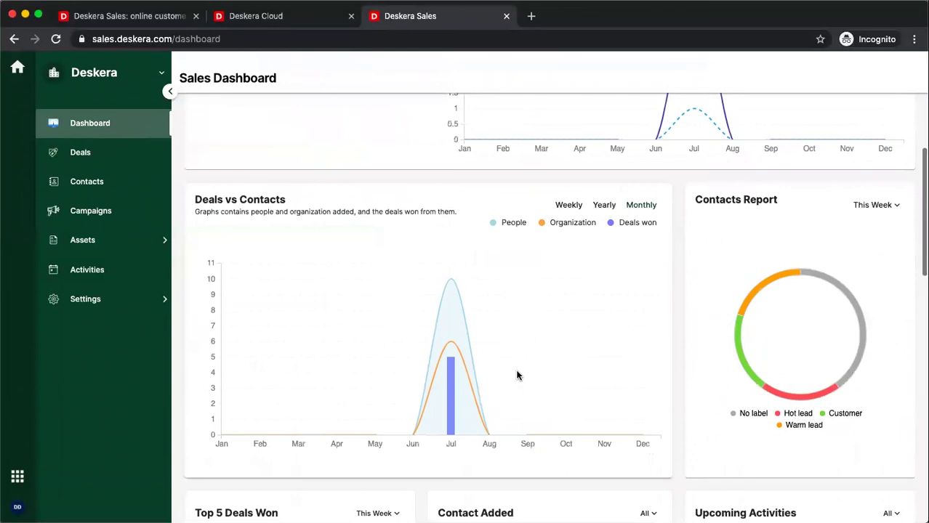
{"action": "scroll", "coordinate": [517, 375], "scroll_direction": "down", "scroll_amount": 8}
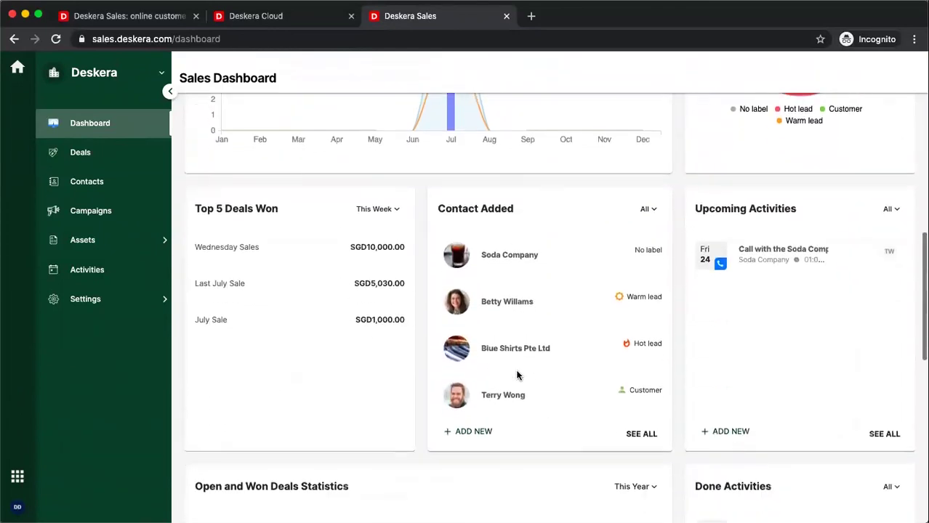
{"action": "scroll", "coordinate": [427, 424], "scroll_direction": "down", "scroll_amount": 7}
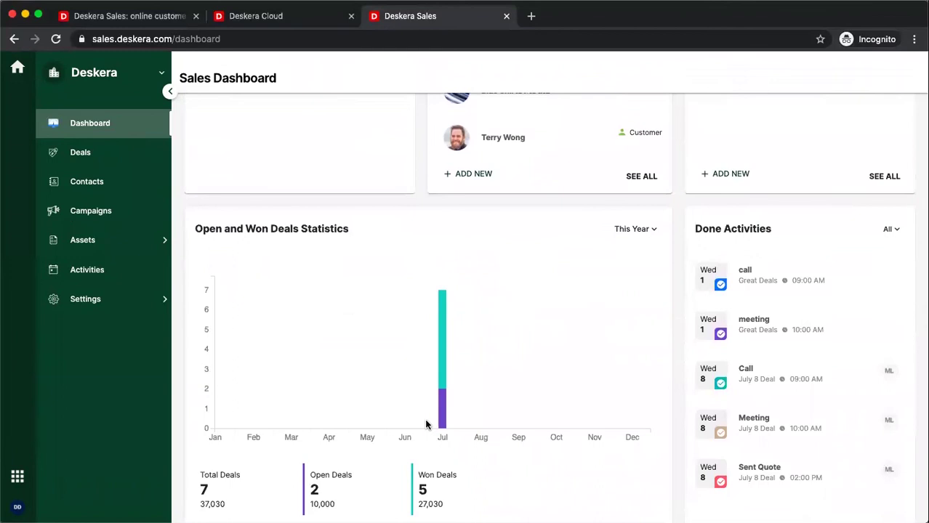
{"action": "scroll", "coordinate": [426, 425], "scroll_direction": "down", "scroll_amount": 8}
{"action": "mouse_move", "coordinate": [349, 388]}
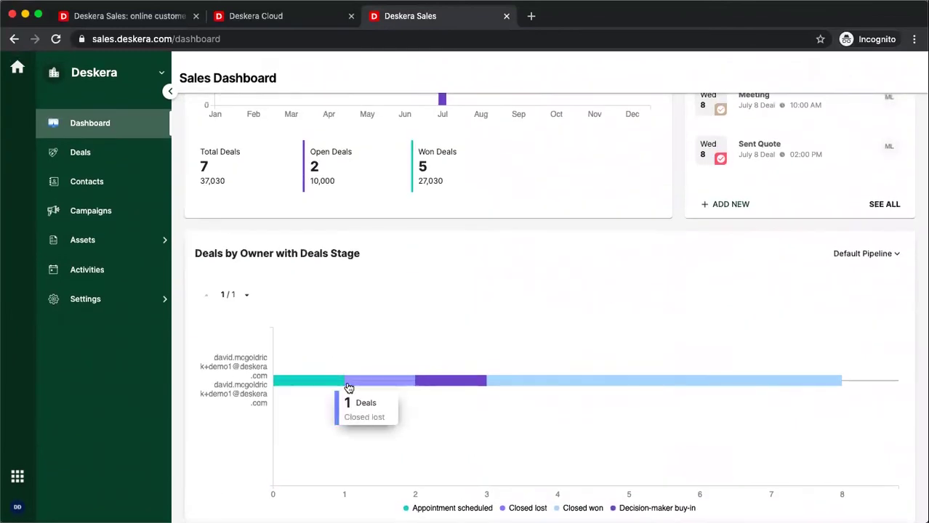
{"action": "scroll", "coordinate": [348, 387], "scroll_direction": "up", "scroll_amount": 15}
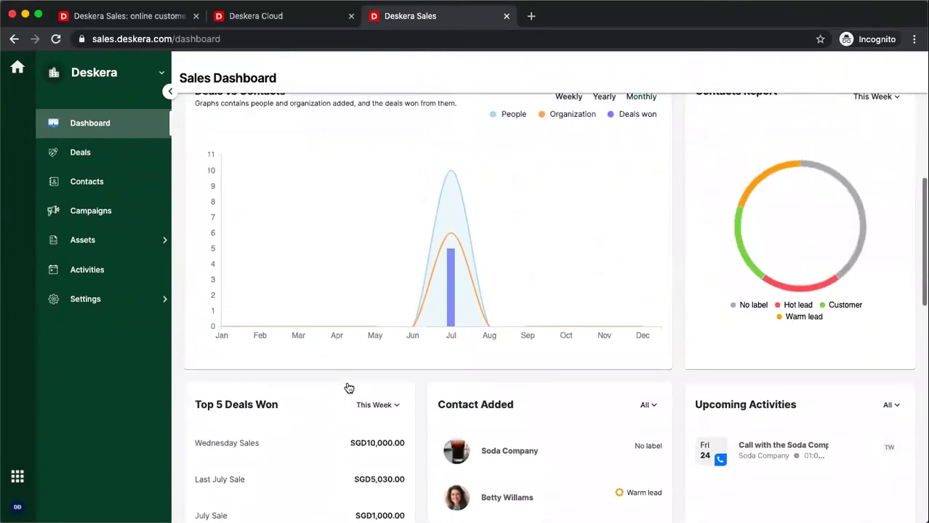
{"action": "scroll", "coordinate": [347, 387], "scroll_direction": "up", "scroll_amount": 2}
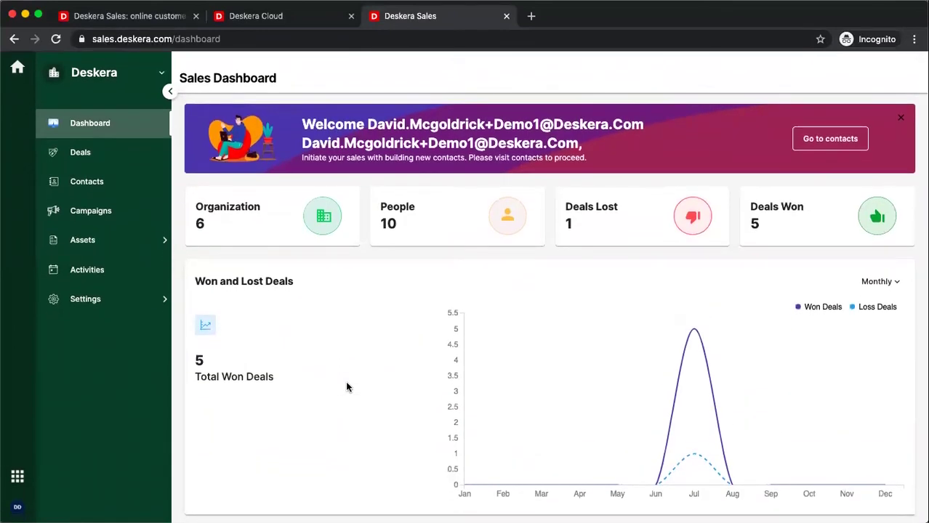